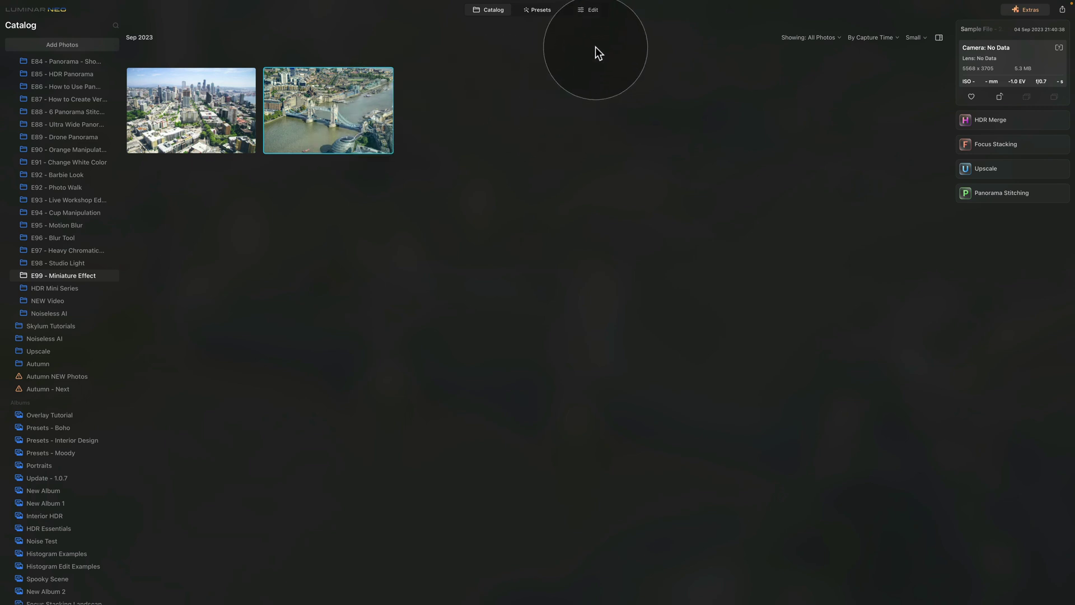
Open the Tower Bridge aerial photo in Edit and expand the Creative Blur tool
click(595, 13)
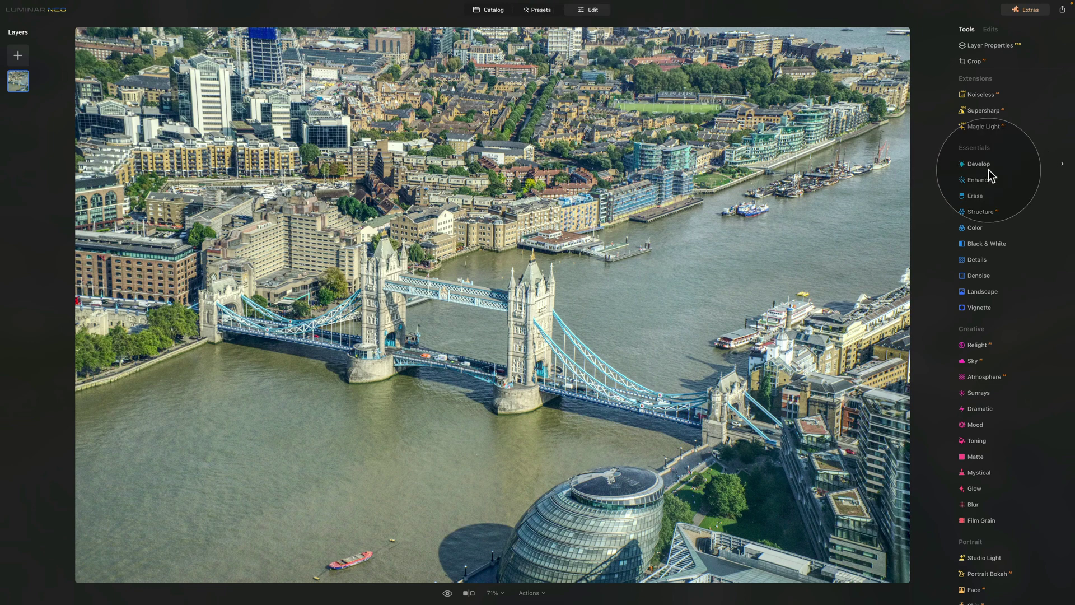
scroll(990, 176, down, 3)
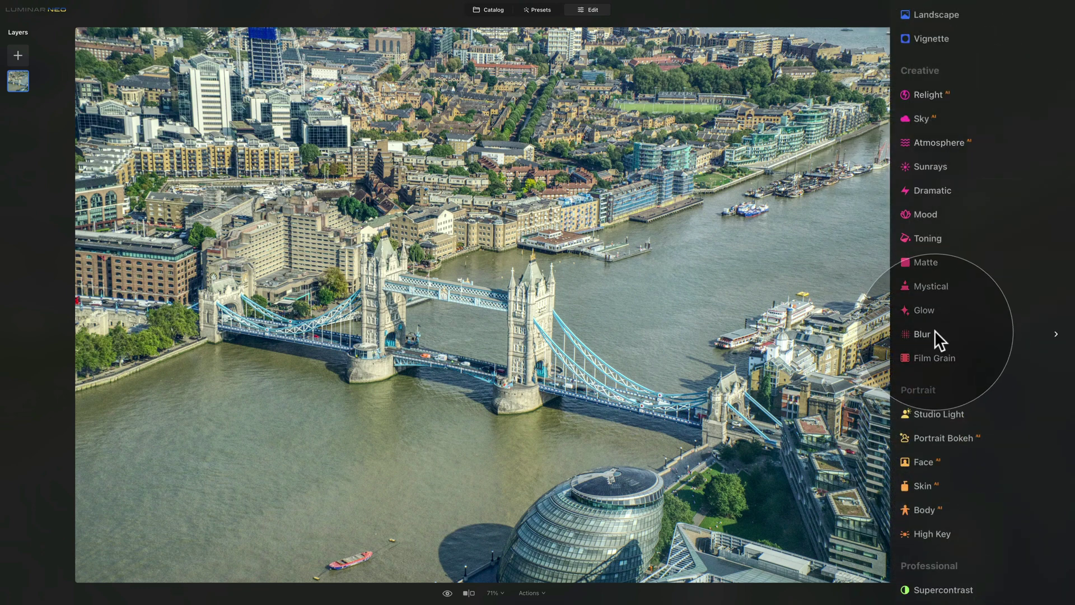
click(972, 424)
scroll(947, 207, down, 6)
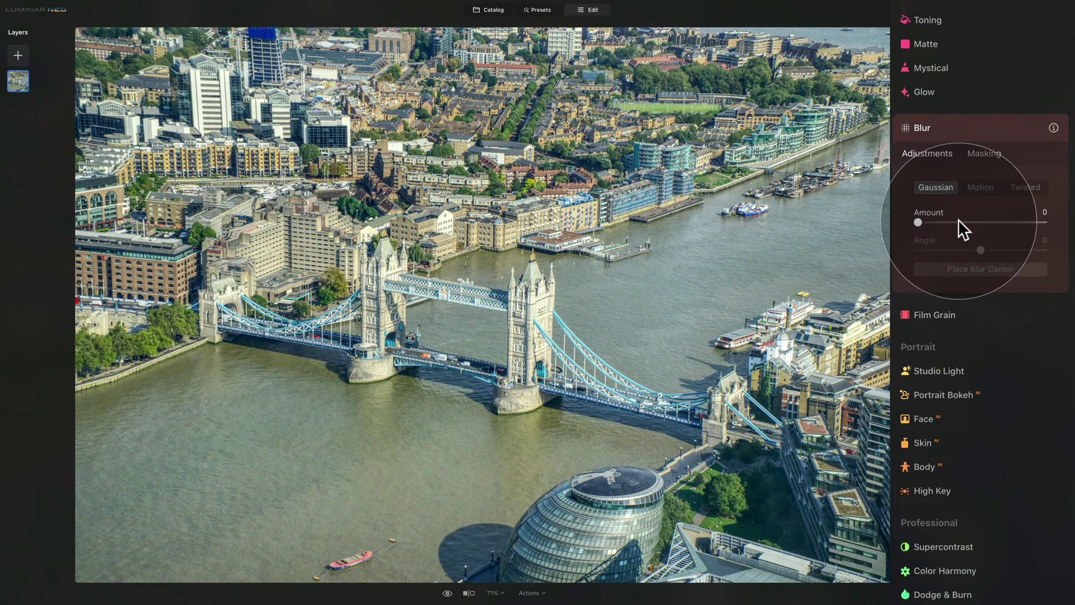
Apply a Gaussian blur with Amount 10 across the whole Tower Bridge photo
click(932, 187)
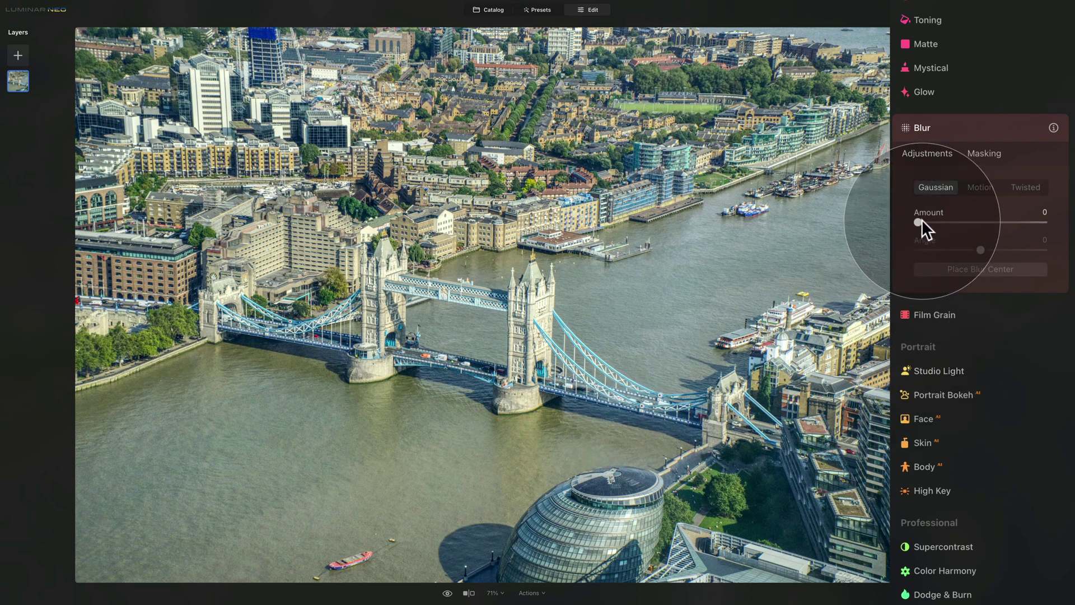
drag(921, 222, 925, 220)
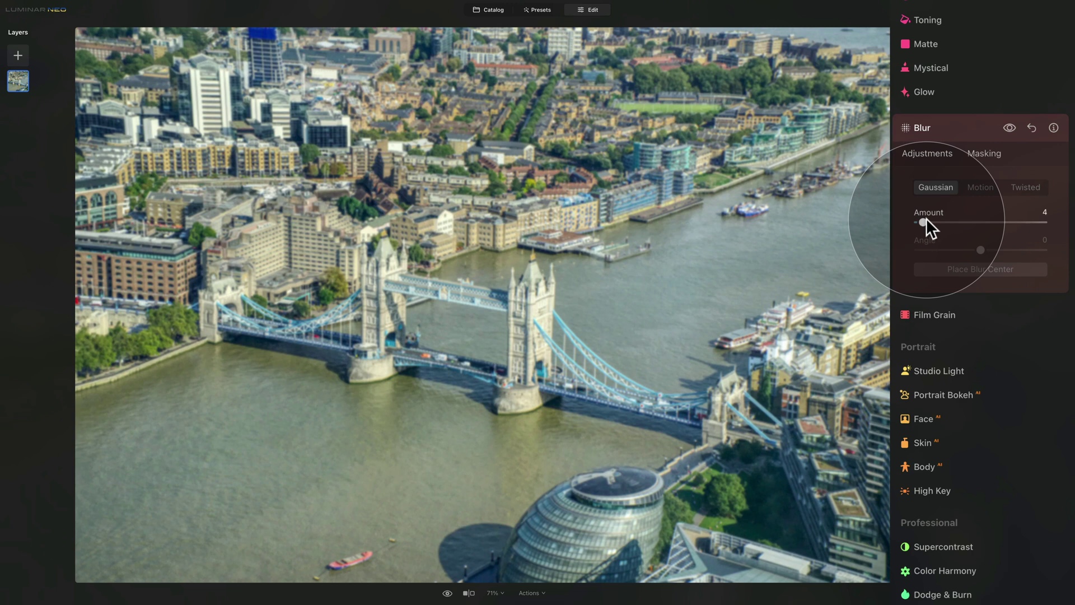
drag(925, 220, 935, 221)
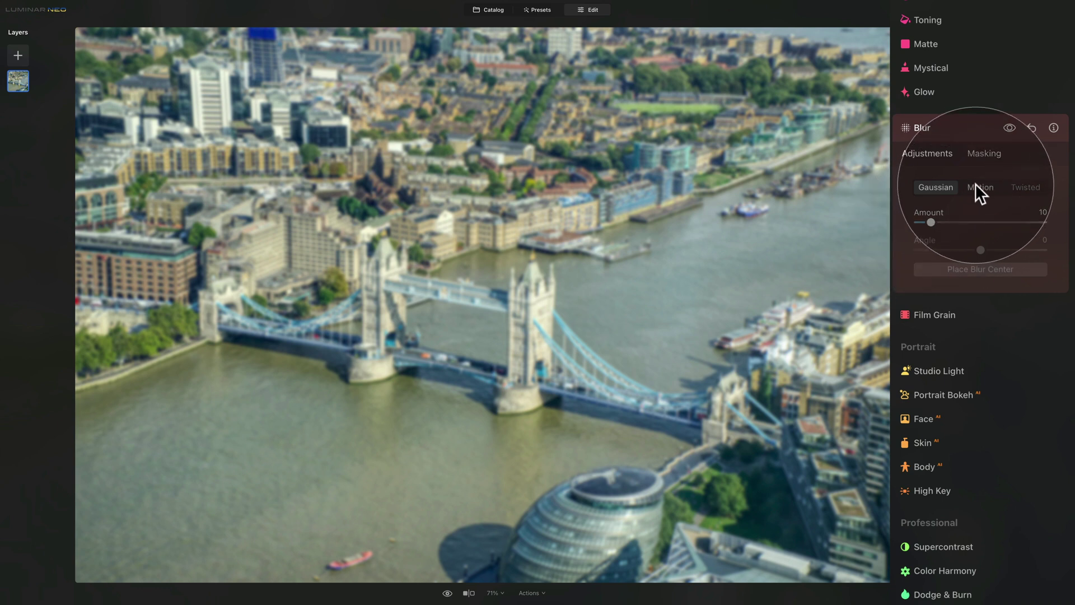
click(986, 152)
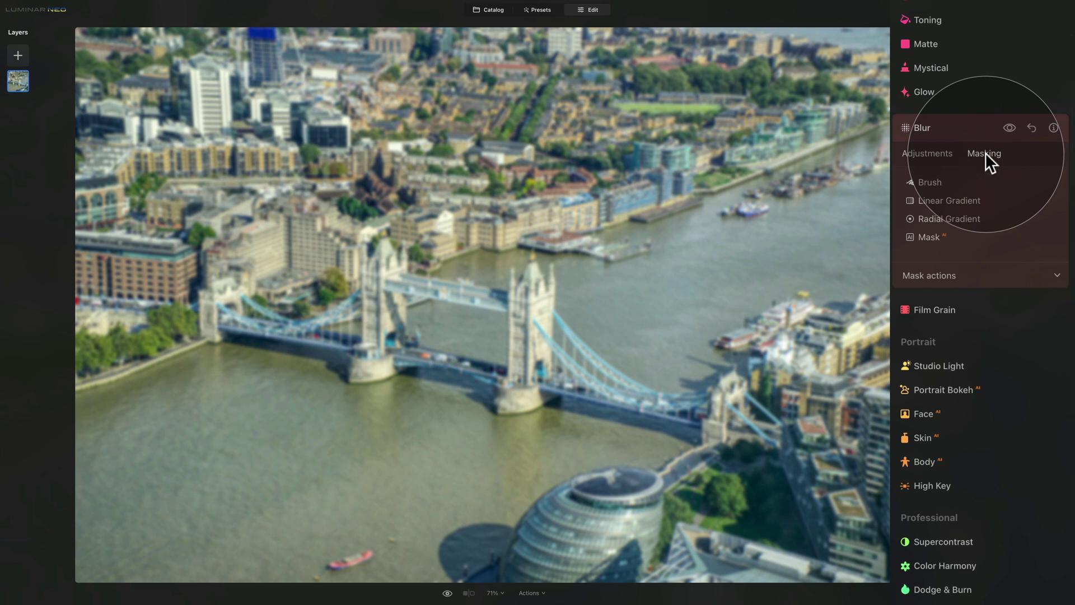
Mask the blur with a top-down Linear Gradient centred just above the bridge
click(942, 202)
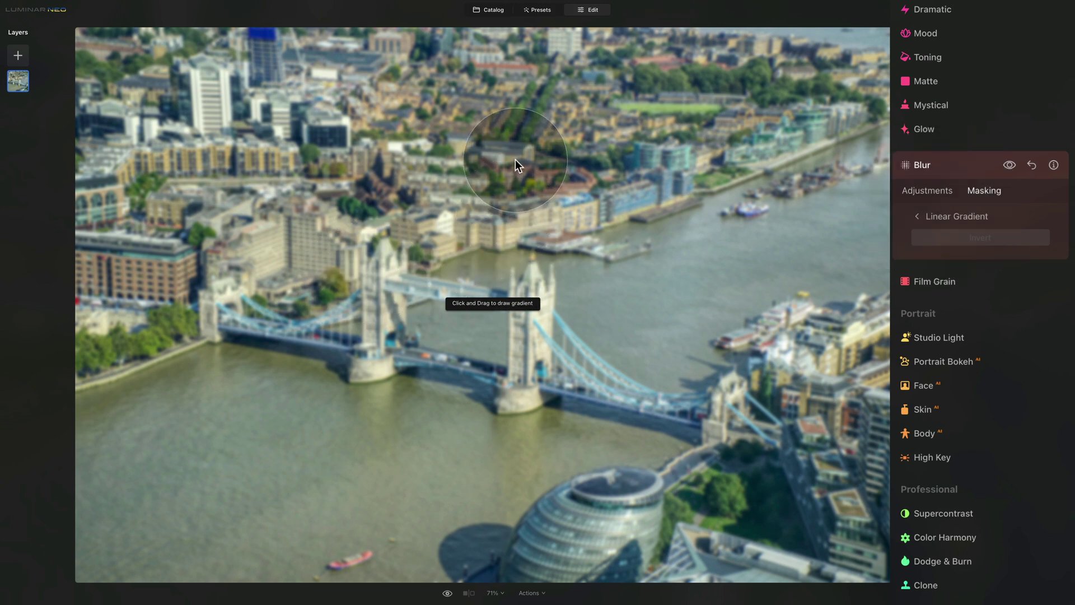
drag(516, 159, 509, 409)
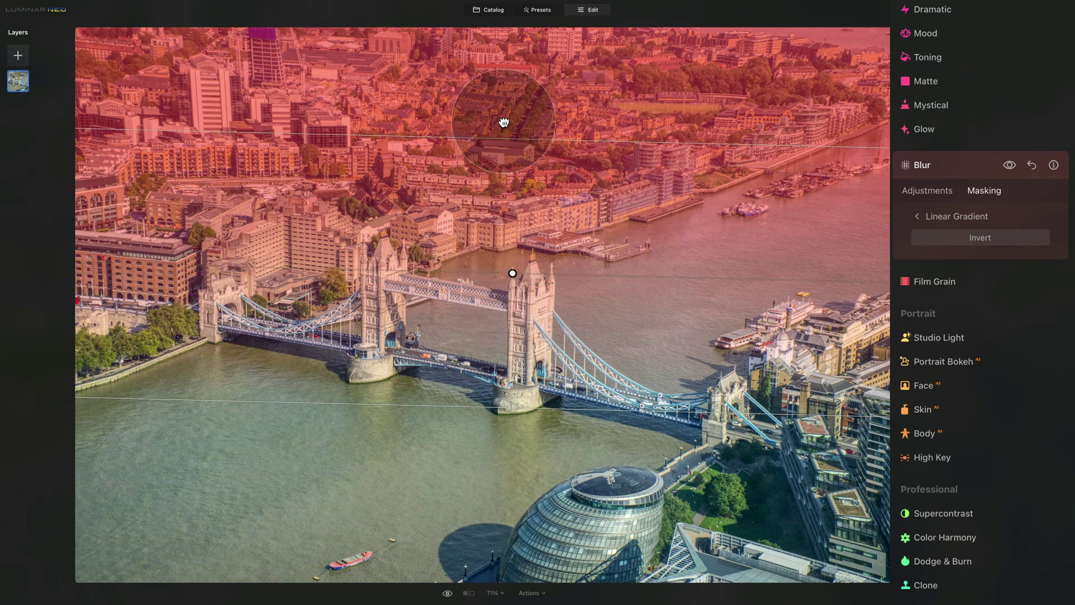
drag(503, 121, 502, 116)
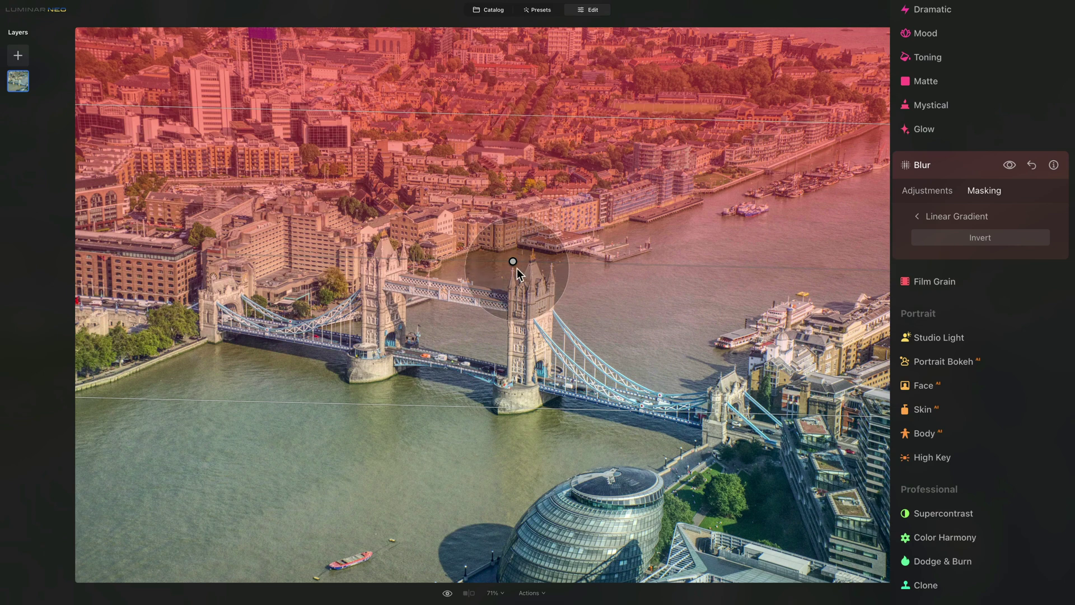
drag(514, 260, 494, 228)
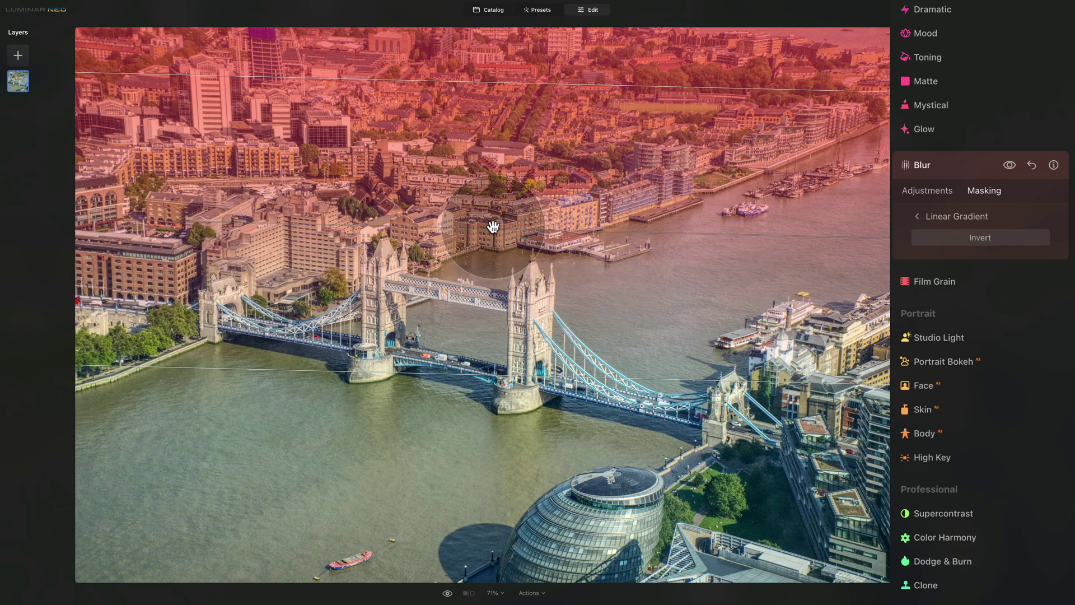
drag(493, 228, 493, 231)
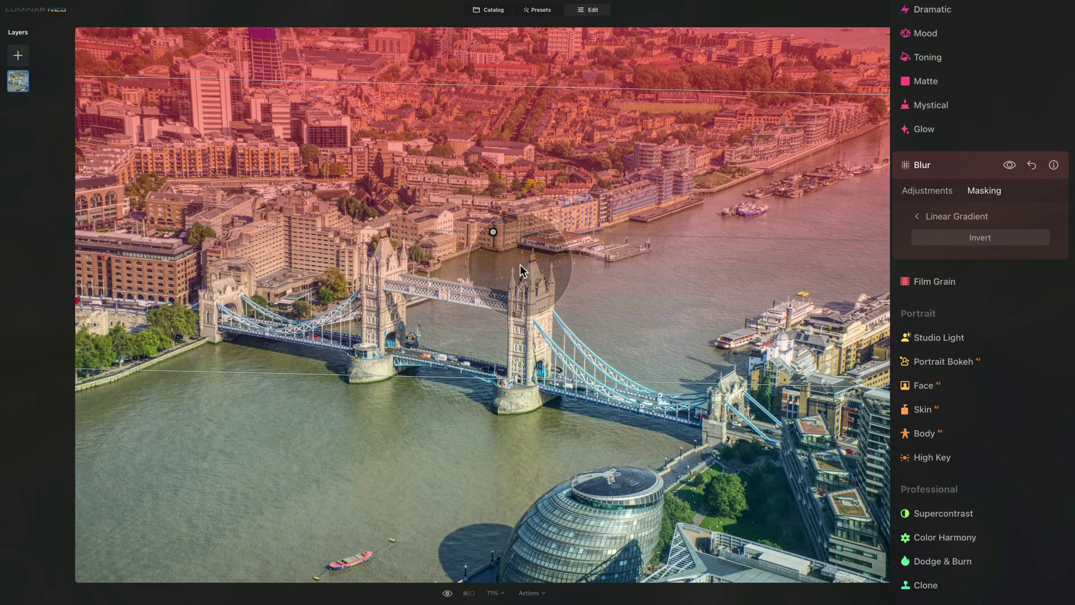
drag(493, 235, 494, 229)
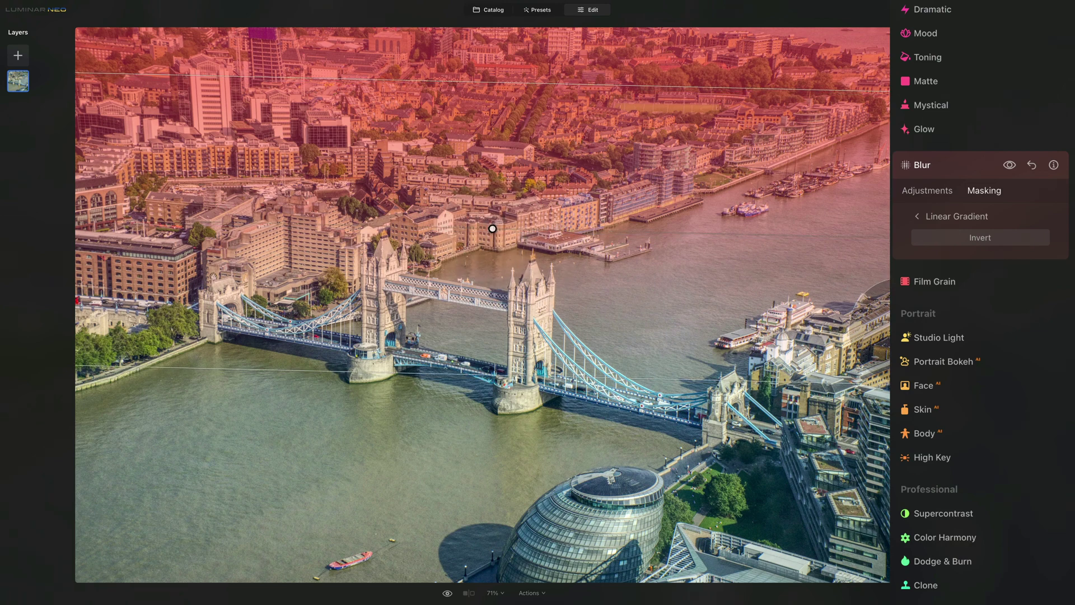
Add a second Blur adjustment at Gaussian, Amount 0, beside the masked Amount 10 blur
click(933, 189)
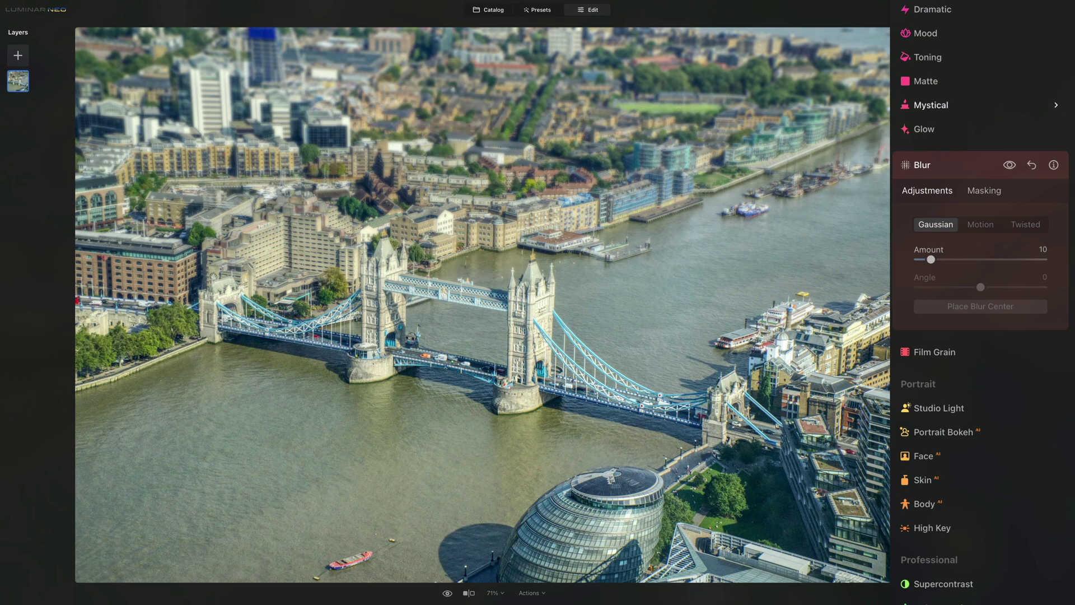
click(969, 170)
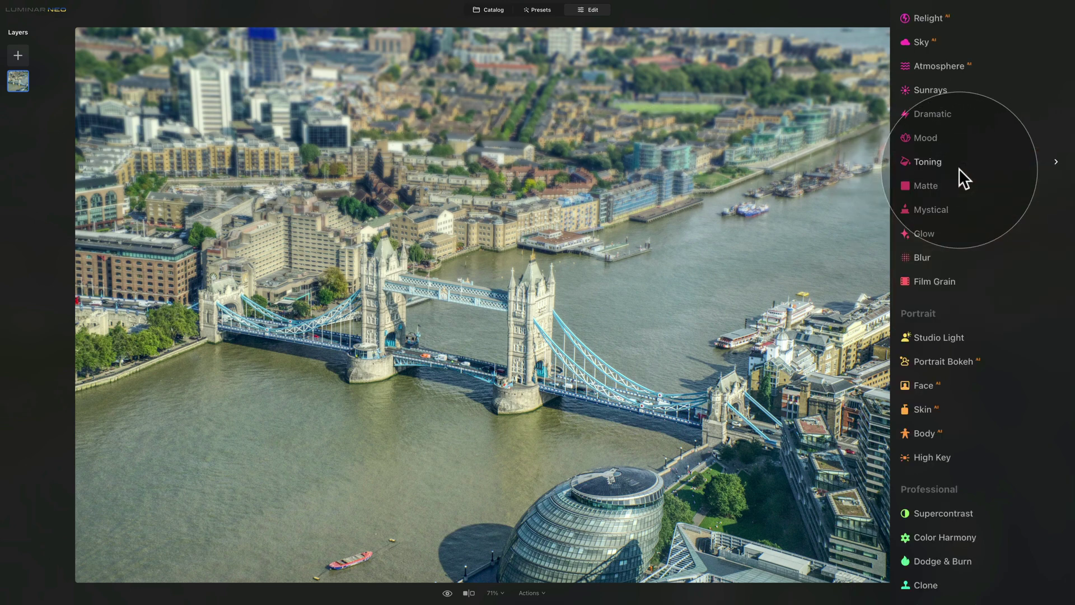
click(925, 261)
scroll(994, 5, down, 3)
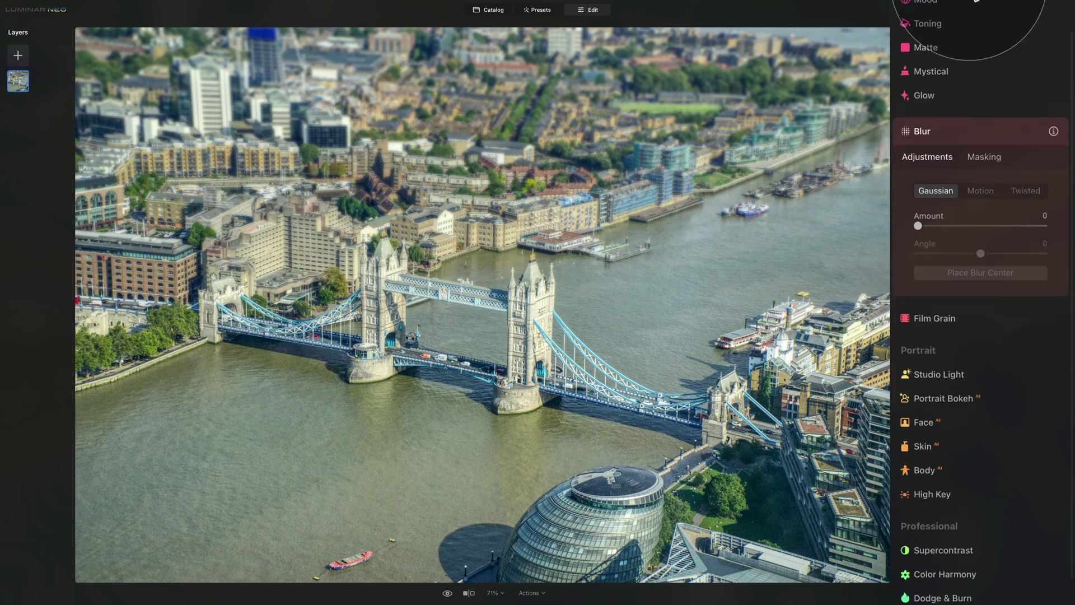
scroll(967, 72, up, 6)
click(946, 46)
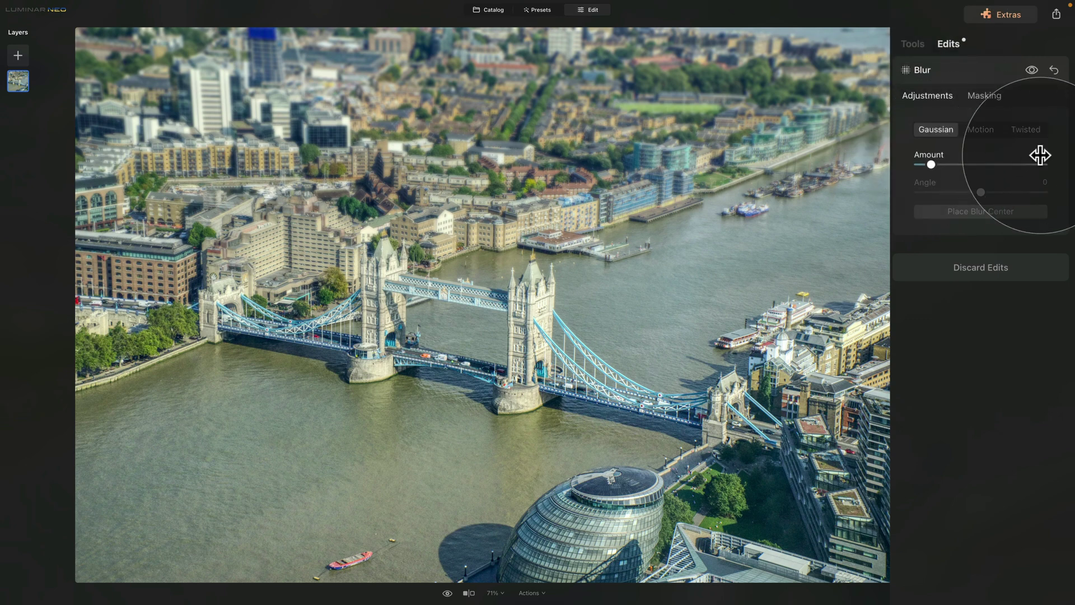
click(909, 44)
scroll(926, 176, down, 5)
click(912, 453)
scroll(917, 266, down, 1)
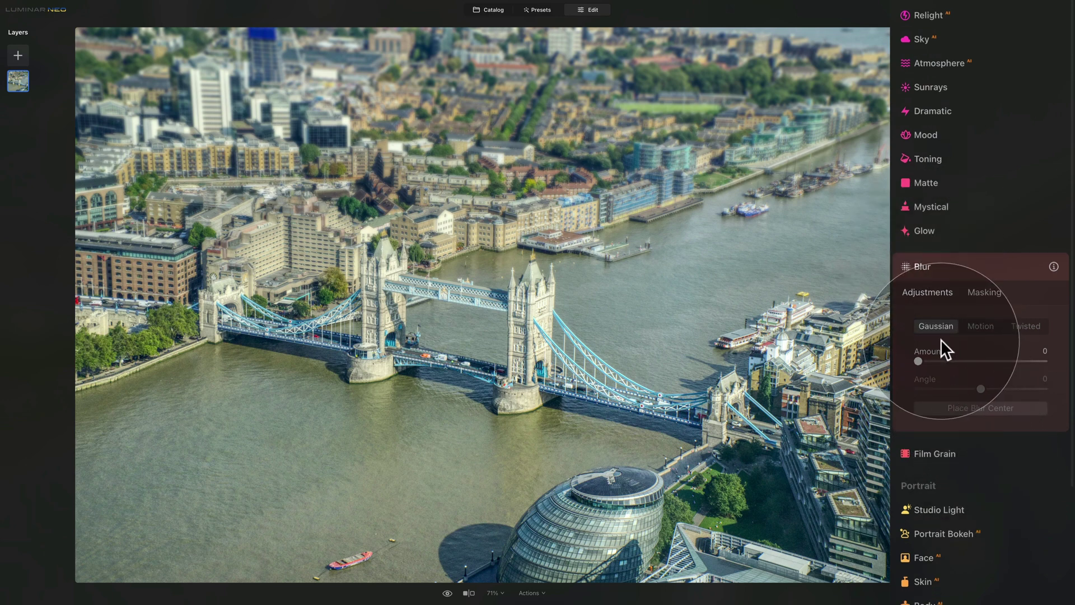
scroll(941, 336, down, 3)
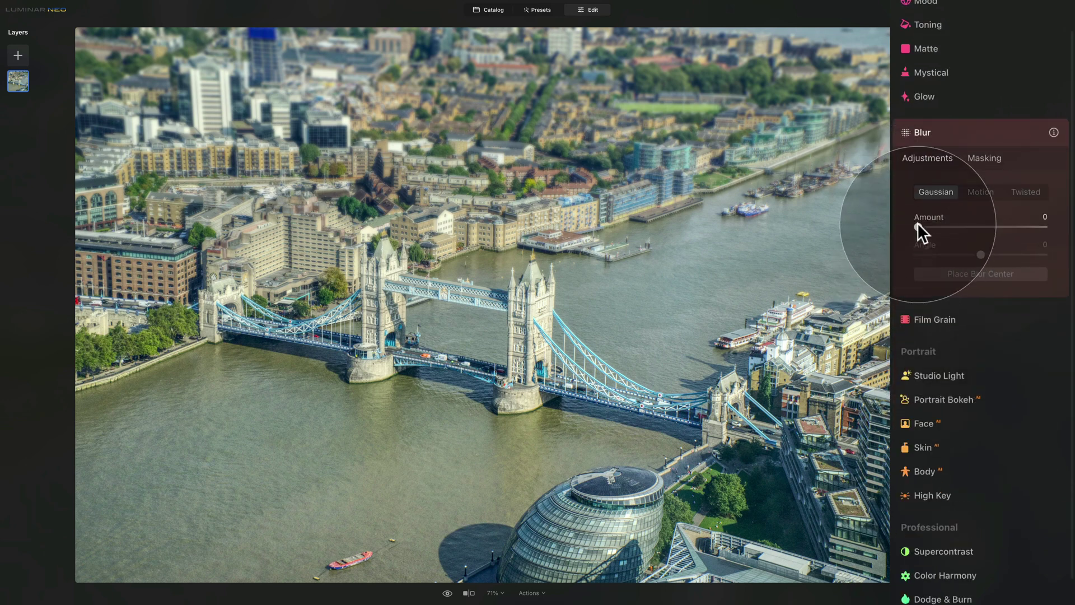
Set the second blur Amount to 10 and draw a Linear Gradient upward from the bottom
drag(919, 226, 931, 226)
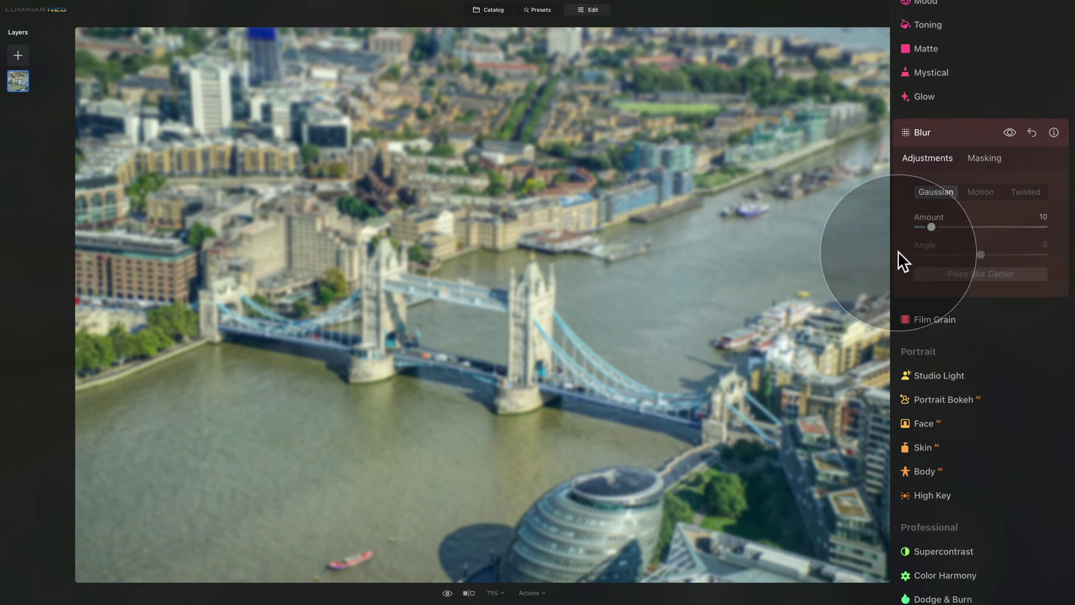
click(987, 158)
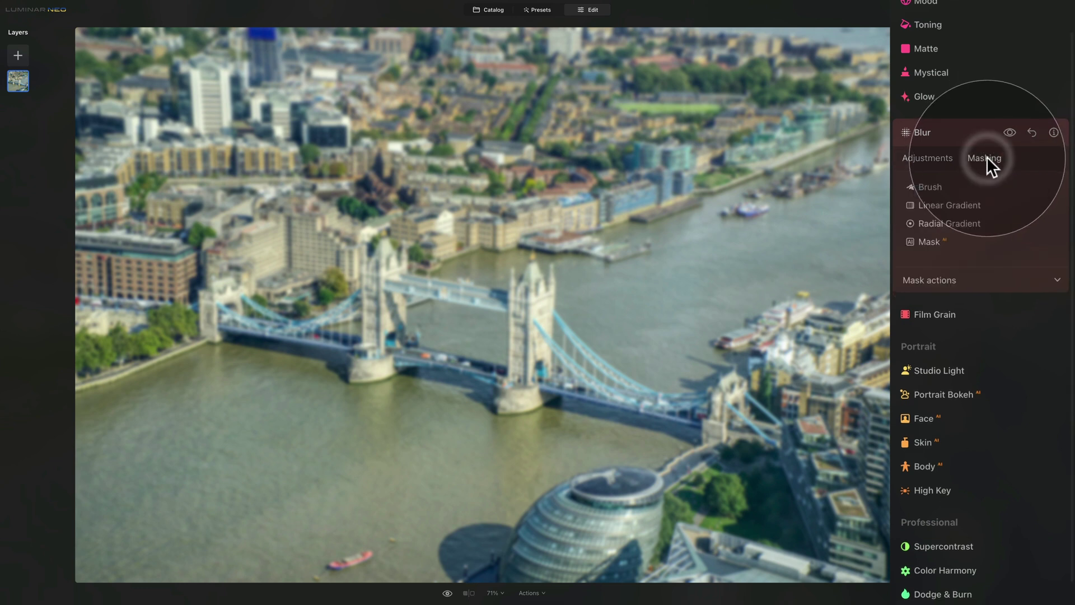
click(970, 207)
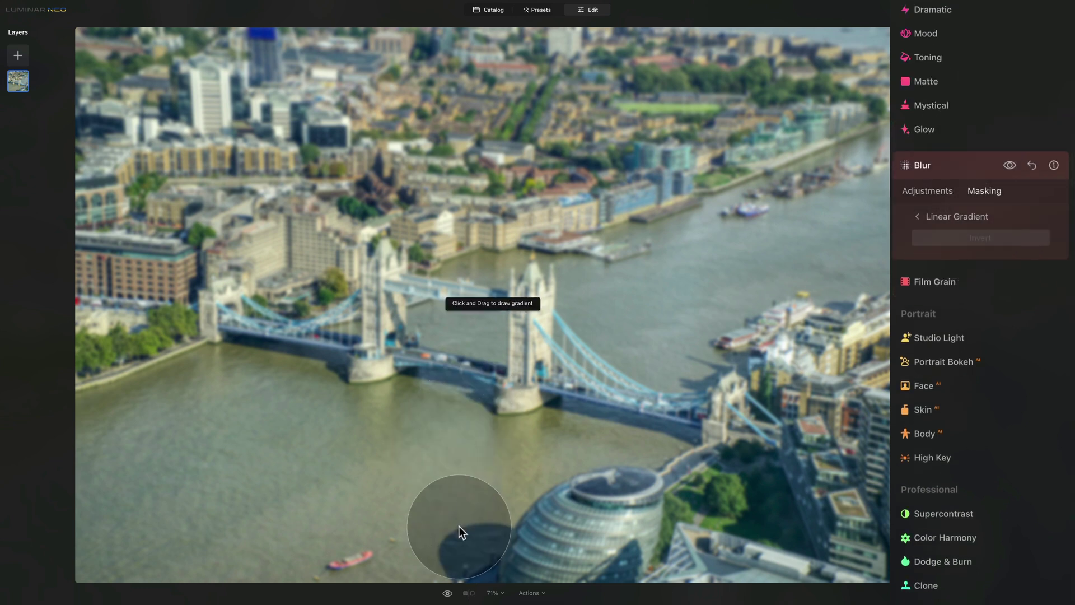
drag(451, 546, 468, 222)
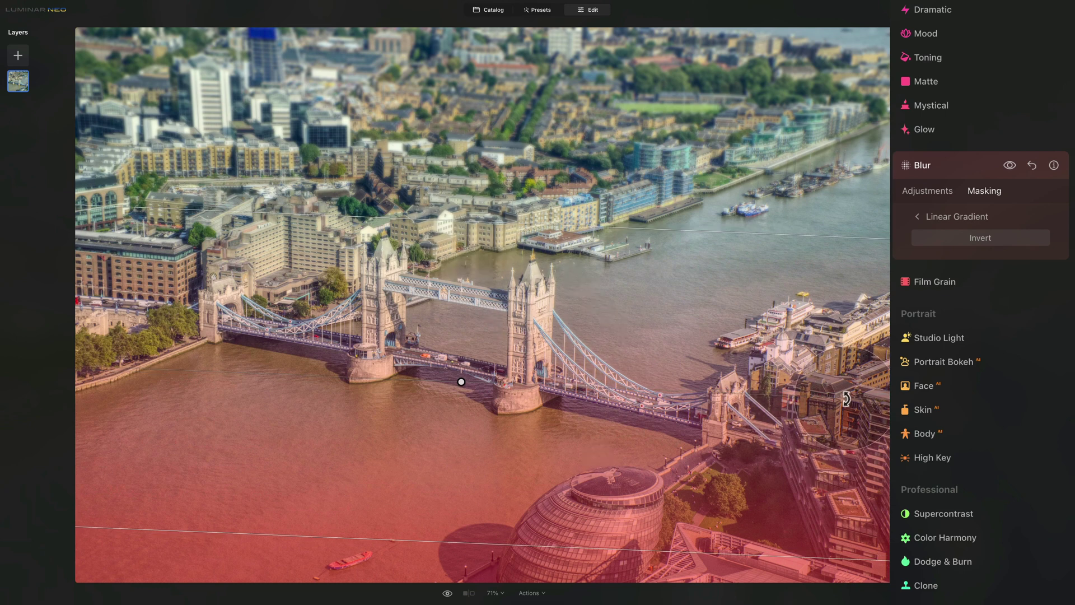
Rotate, narrow and lower the gradient so it covers only the river and foreground
mouse_move(847, 399)
mouse_down()
mouse_move(858, 445)
mouse_move(866, 406)
mouse_up()
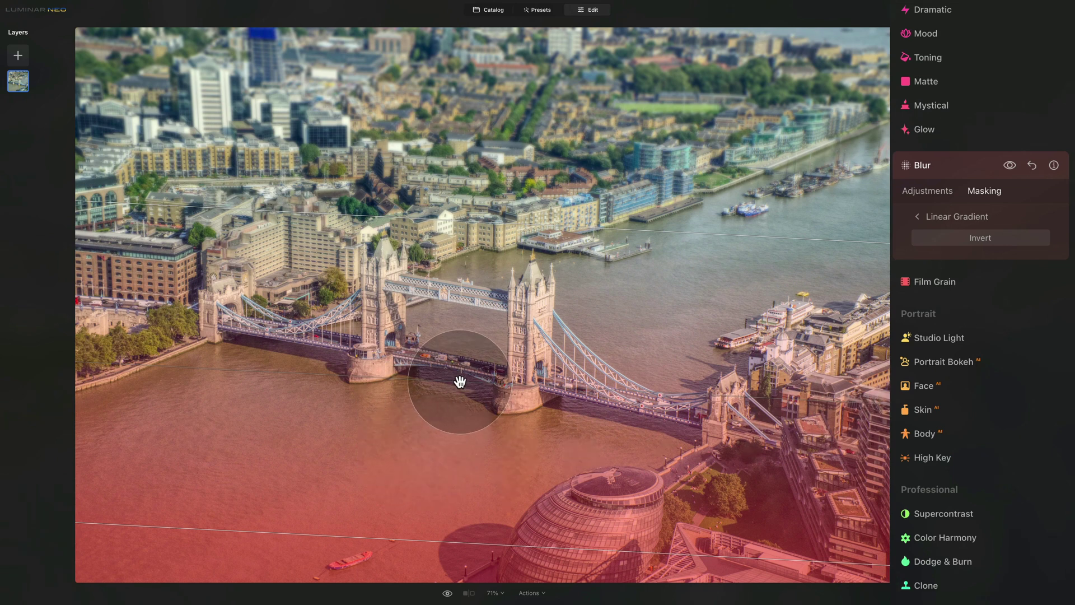
mouse_move(461, 385)
mouse_down()
mouse_move(464, 419)
mouse_move(463, 398)
mouse_up()
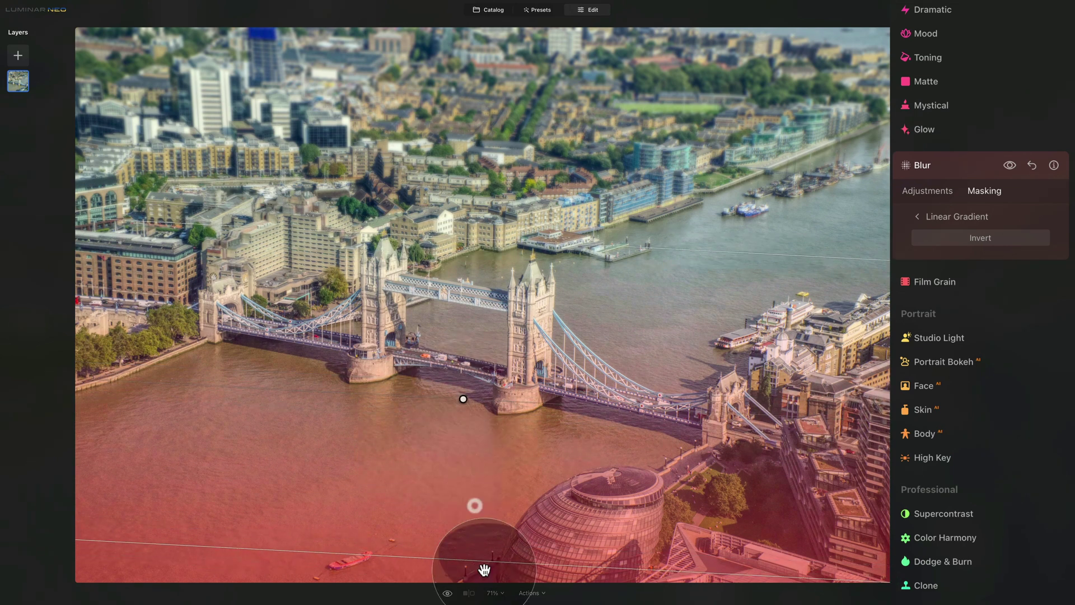
drag(481, 559, 481, 509)
drag(465, 378, 465, 399)
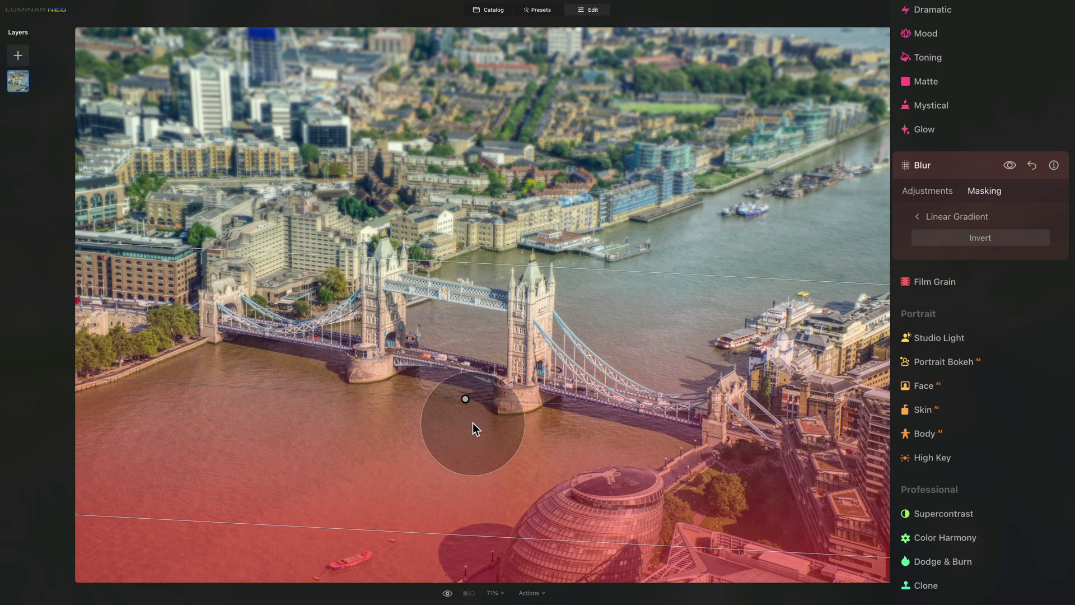
Switch the second blur's mask to Brush with the overlay shown, Erase mode at Strength 30
click(917, 191)
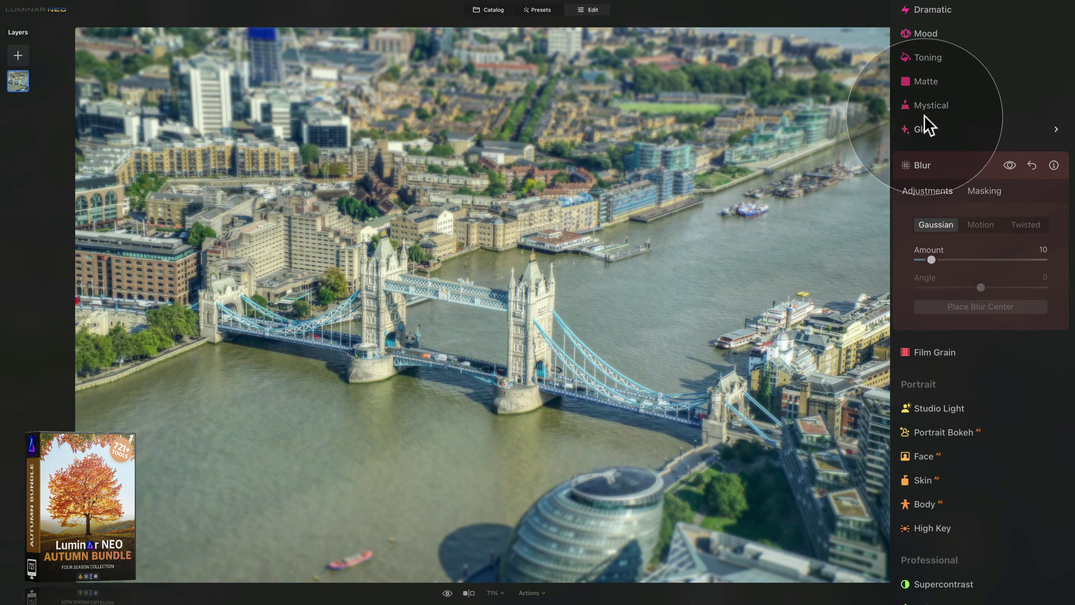
click(989, 190)
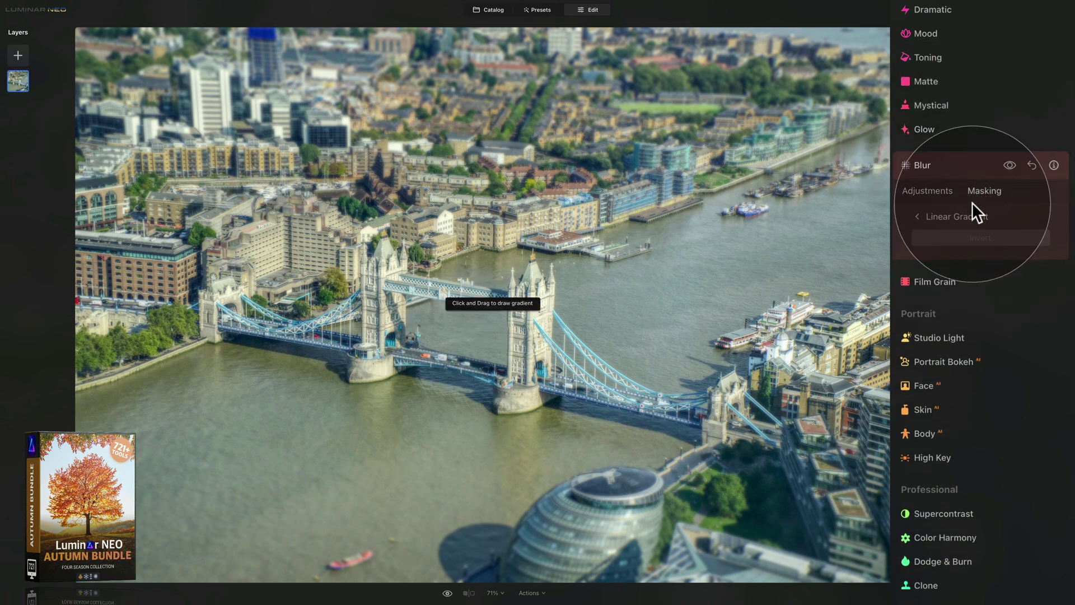
click(919, 217)
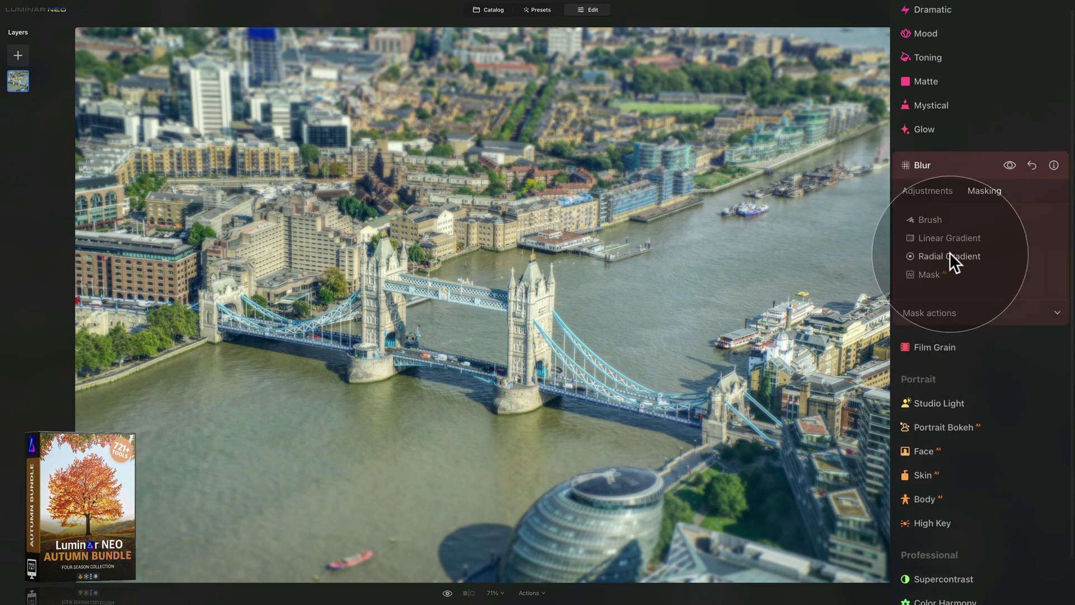
click(932, 217)
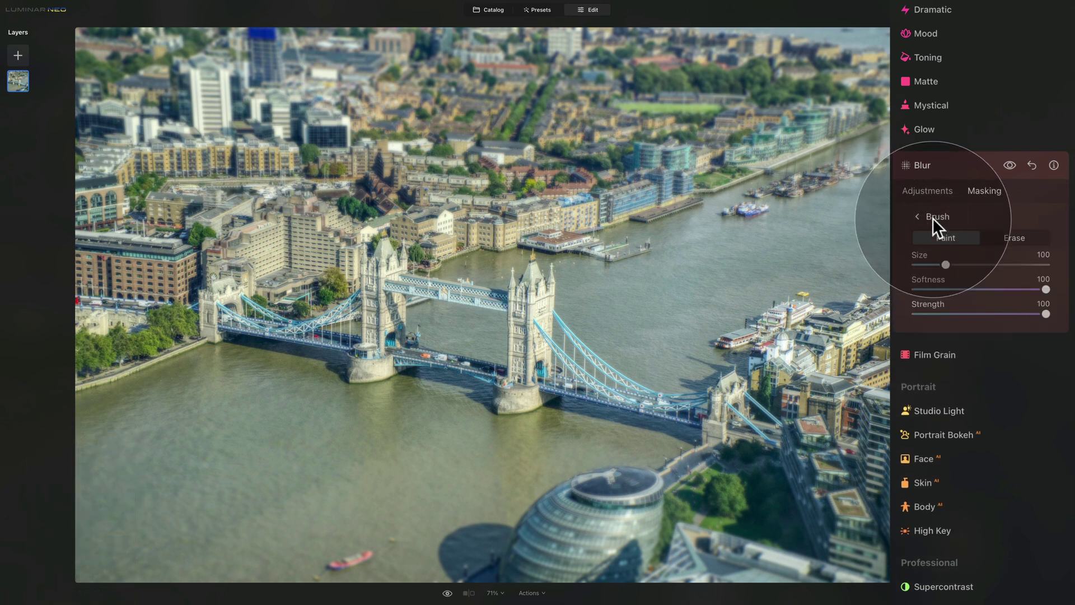
key(slash)
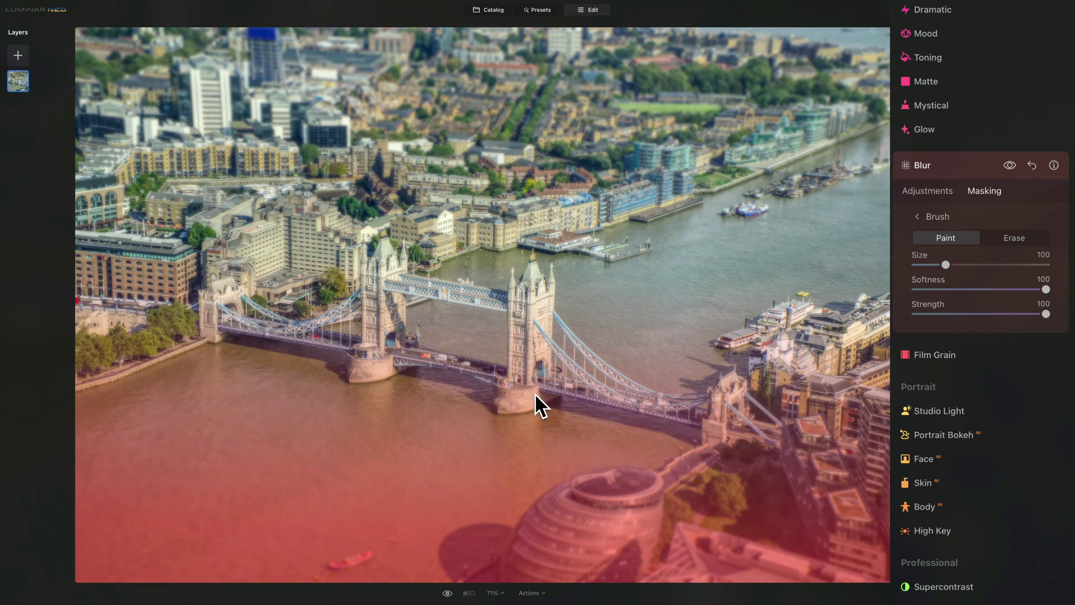
click(1030, 235)
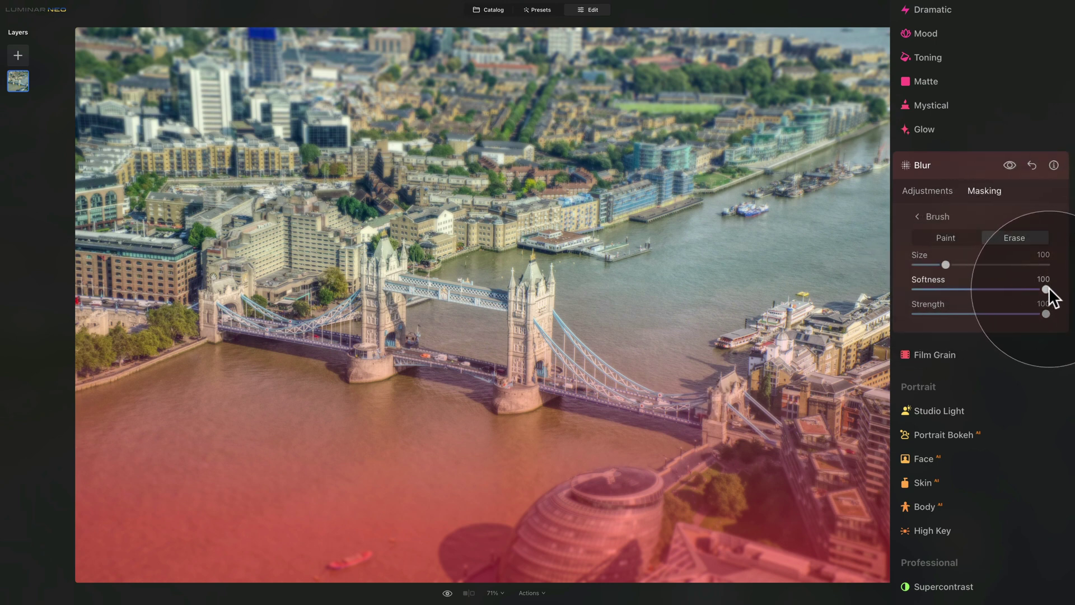
drag(1046, 313, 942, 313)
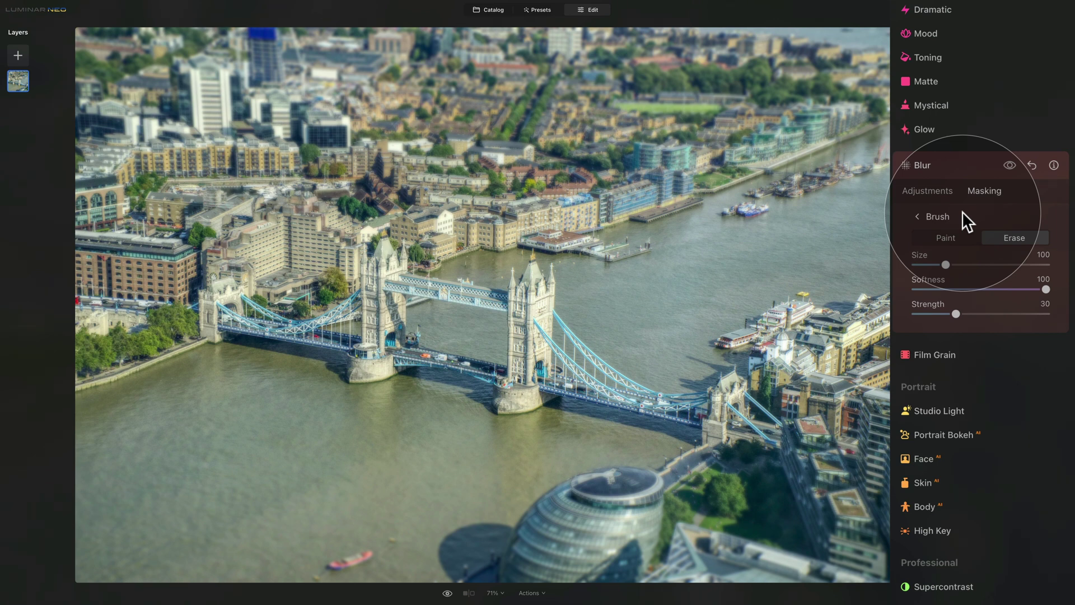
Lower both Blur edits to Amount 6 and reorder them in the Edits list
click(935, 191)
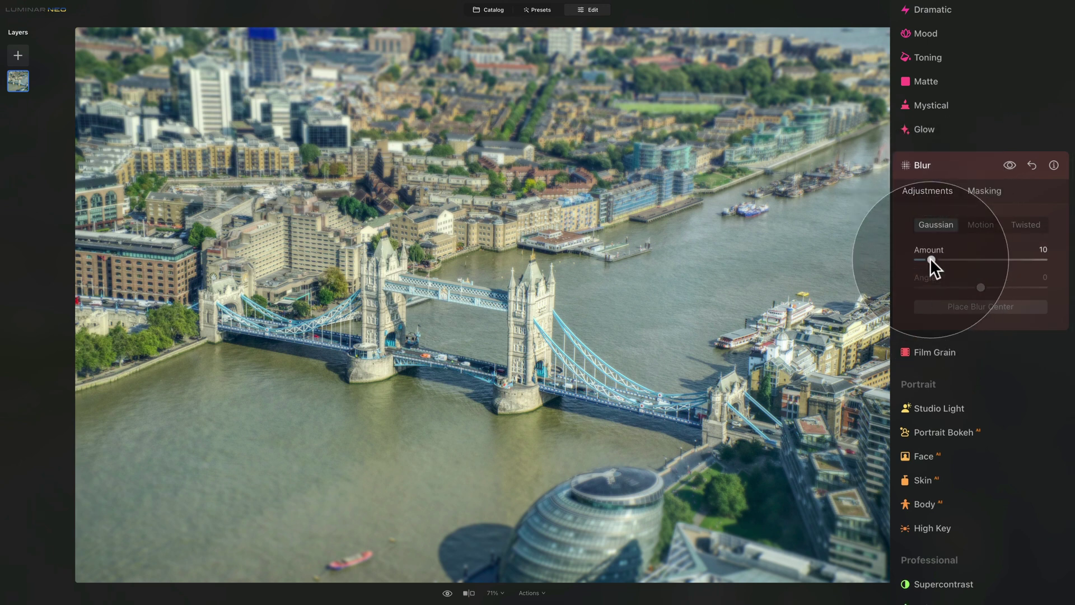
drag(931, 259, 925, 260)
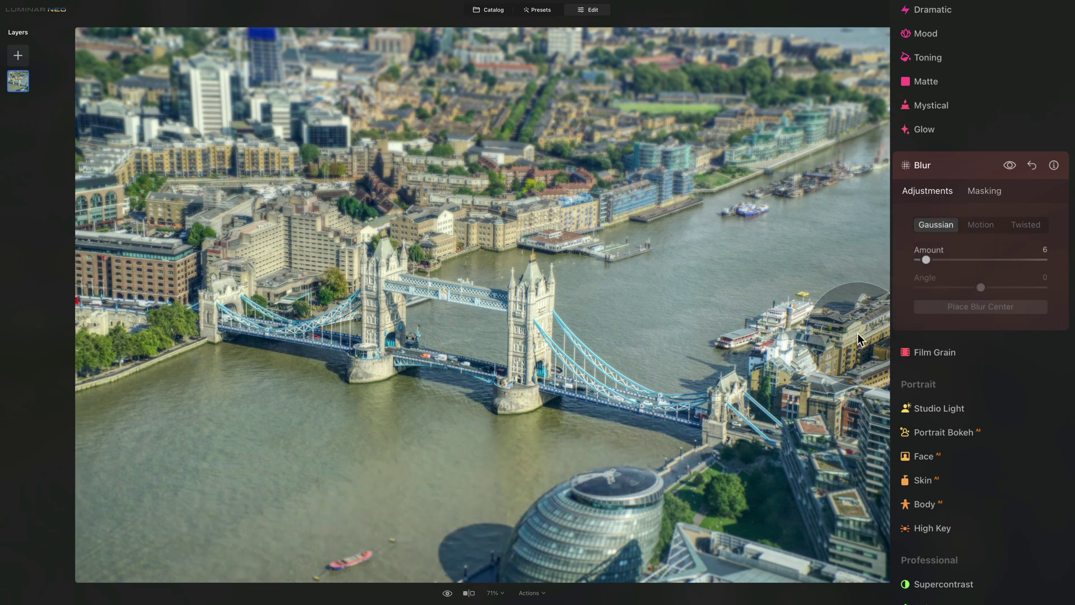
click(944, 168)
scroll(965, 264, up, 5)
click(960, 52)
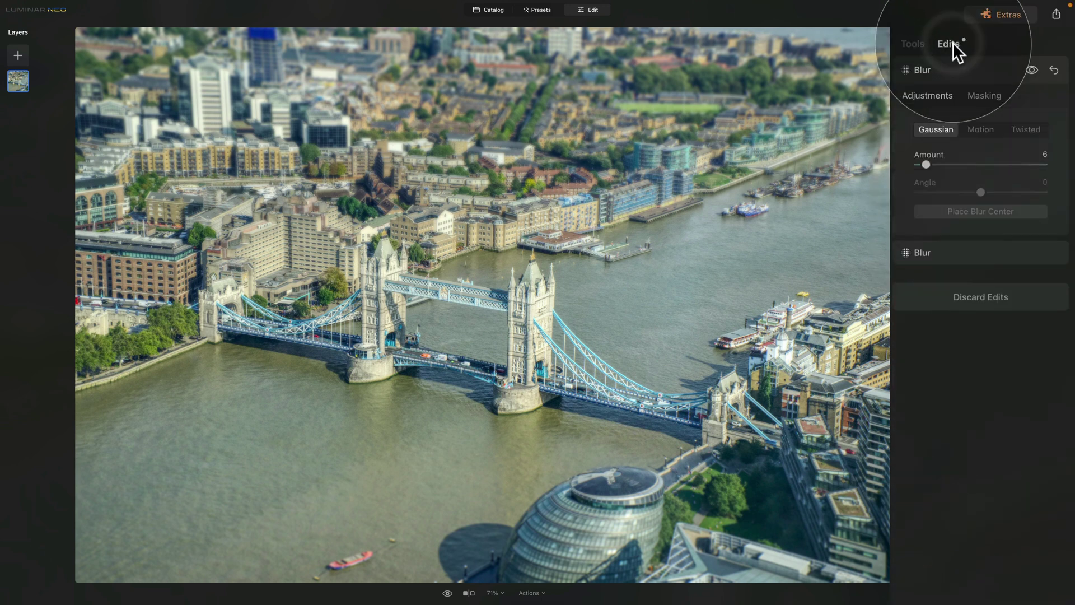
click(974, 251)
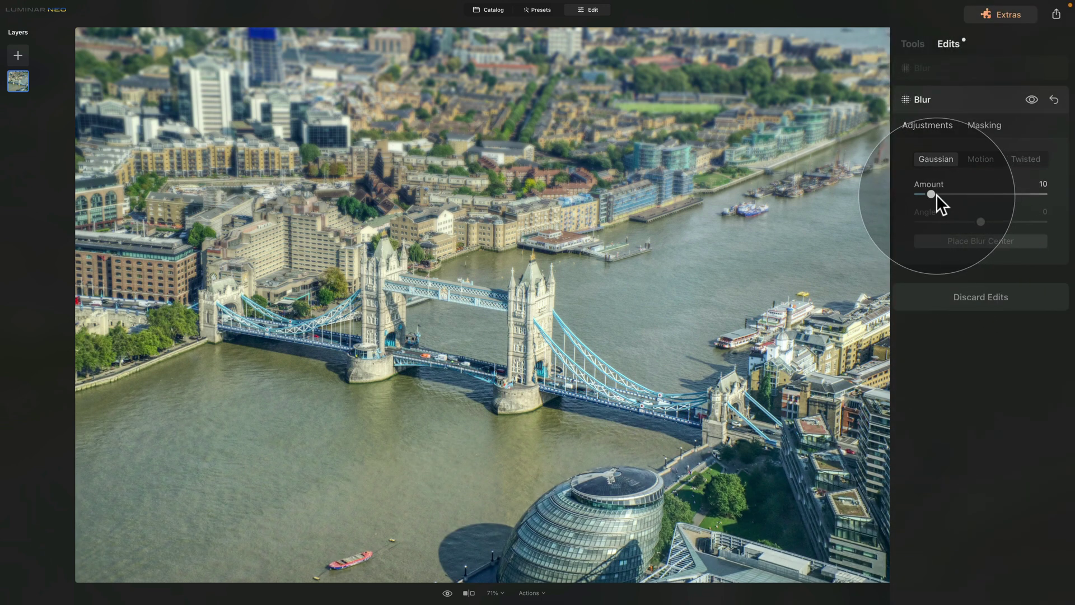
mouse_move(936, 194)
mouse_down()
mouse_move(926, 193)
mouse_move(927, 207)
mouse_up()
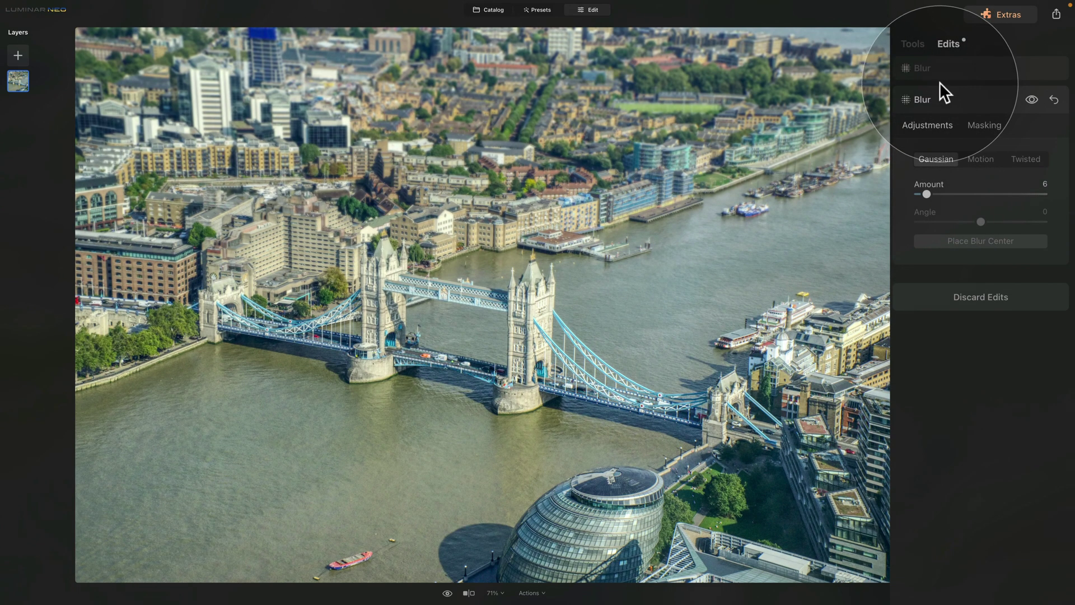
drag(940, 86, 941, 90)
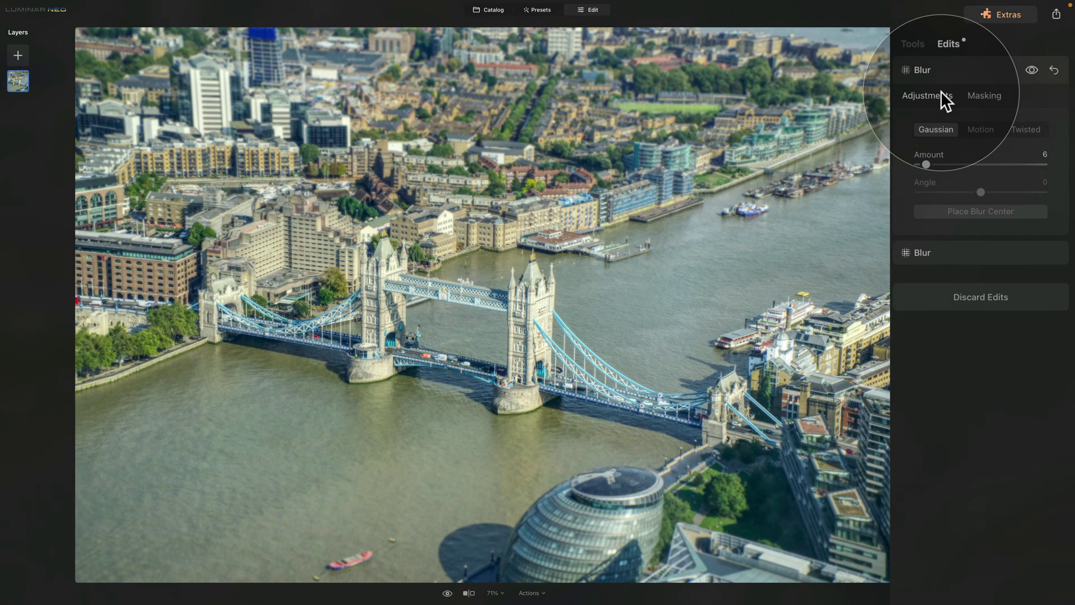
click(914, 42)
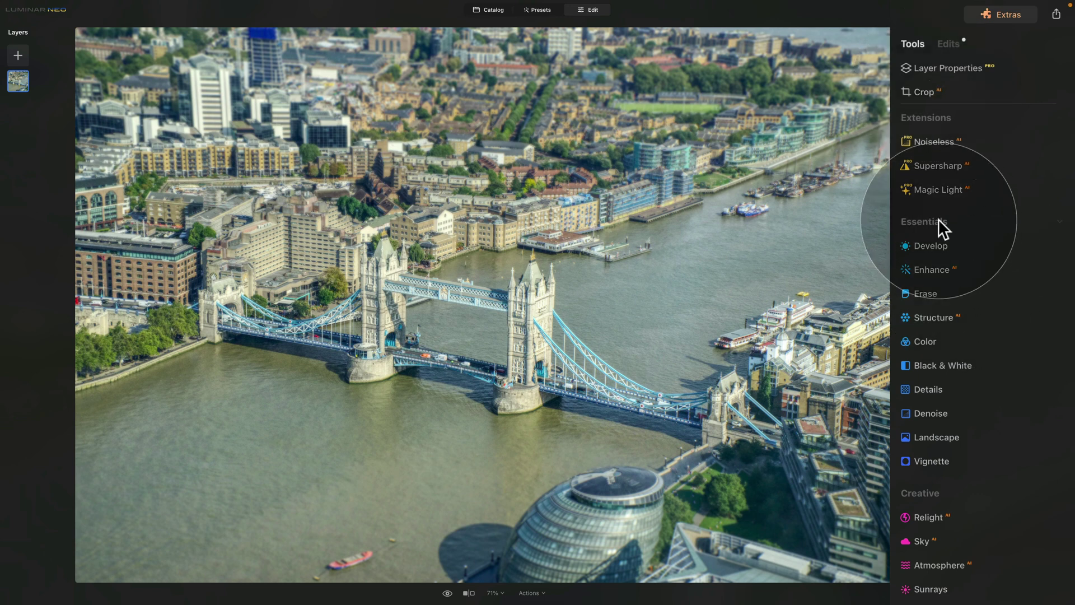
Raise the Color tool's Vibrance to 35
click(932, 343)
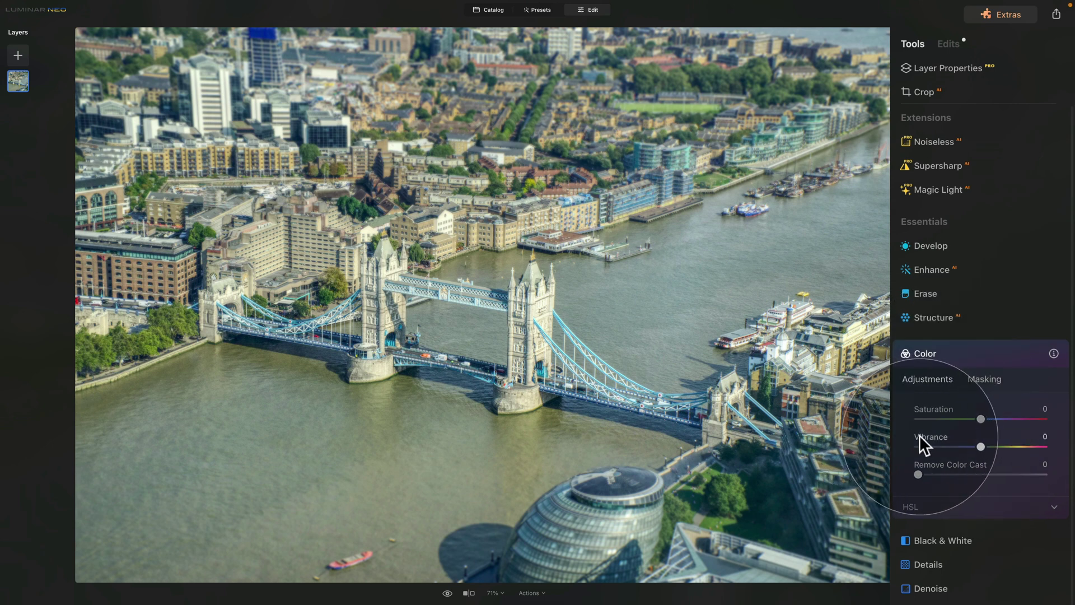
mouse_move(982, 448)
mouse_down()
mouse_move(1012, 445)
mouse_move(1000, 442)
mouse_up()
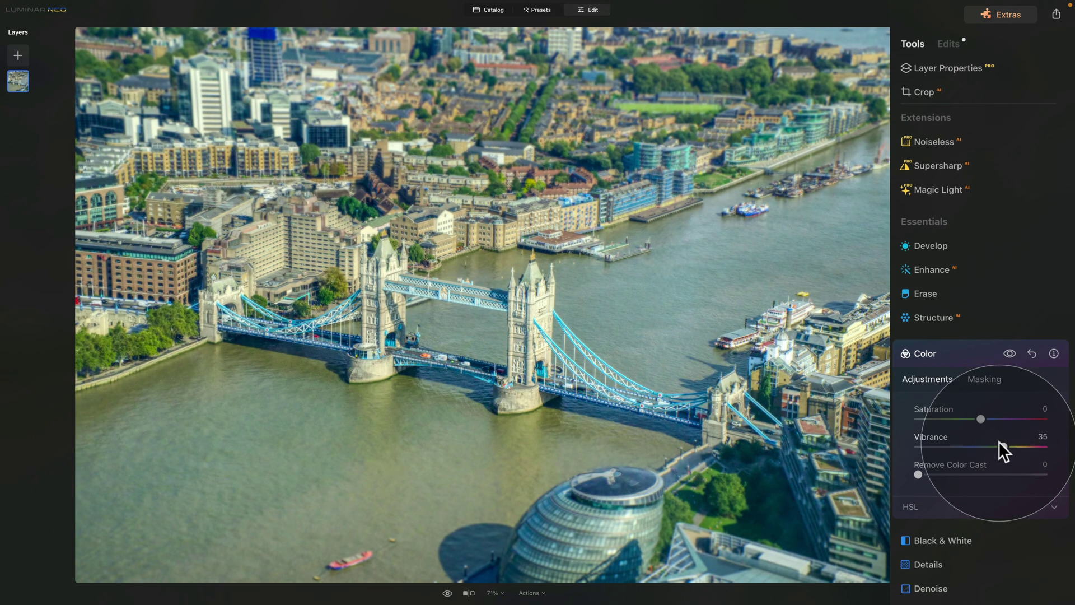
click(954, 355)
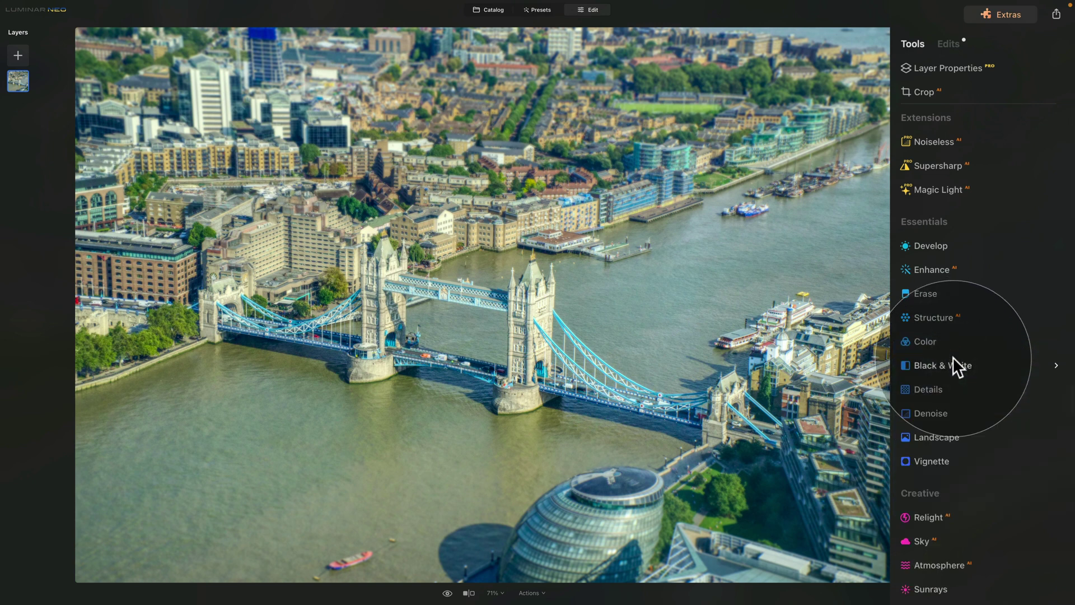
Set Enhance Accent AI to 35
click(945, 268)
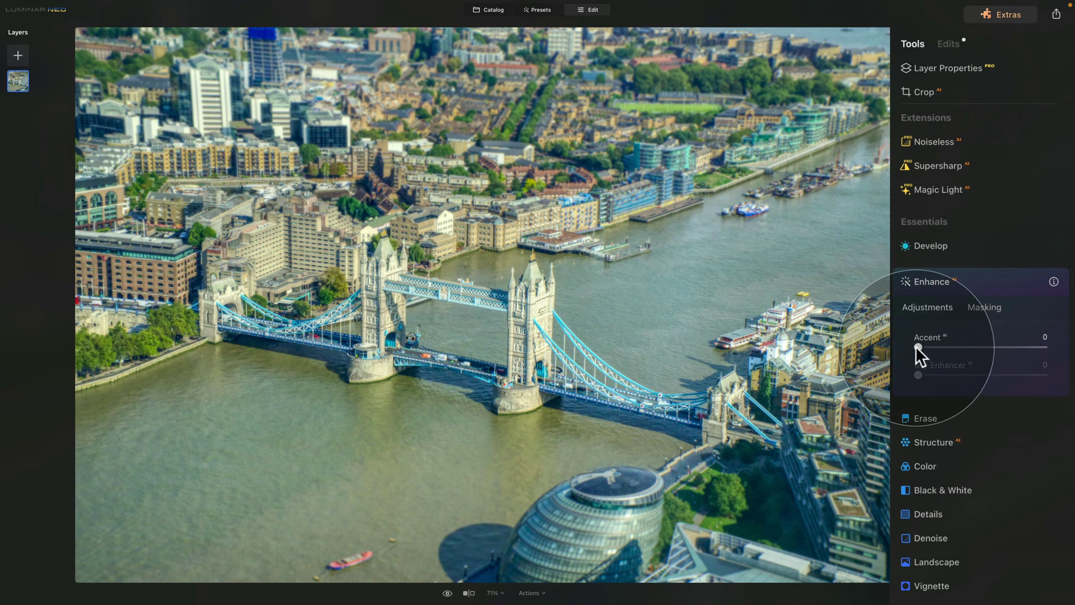
drag(917, 348, 960, 348)
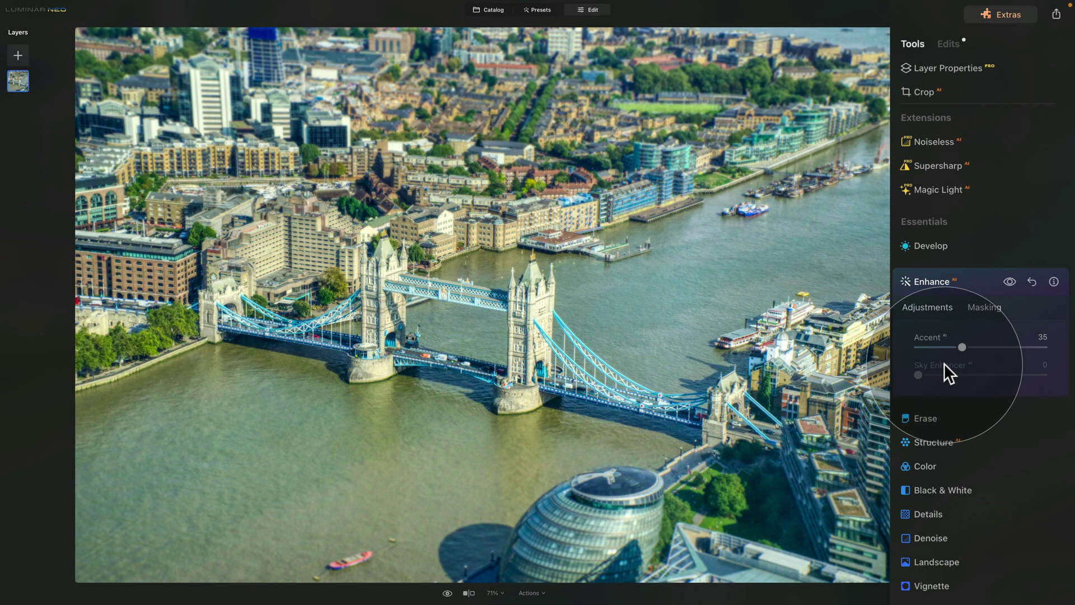
click(943, 280)
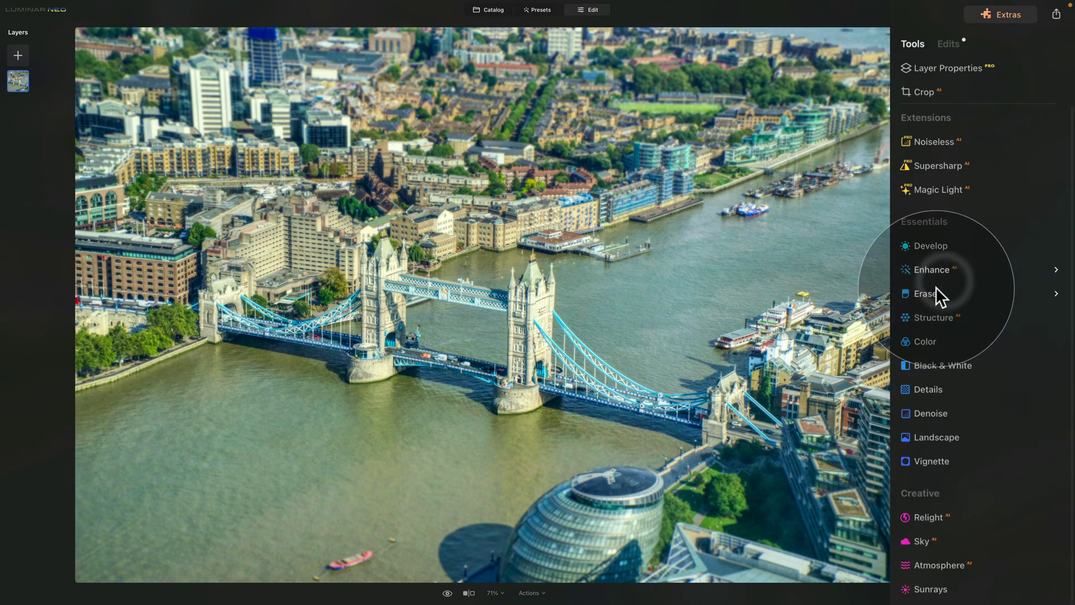
Set the Structure Amount to 24
click(943, 318)
drag(981, 395, 997, 395)
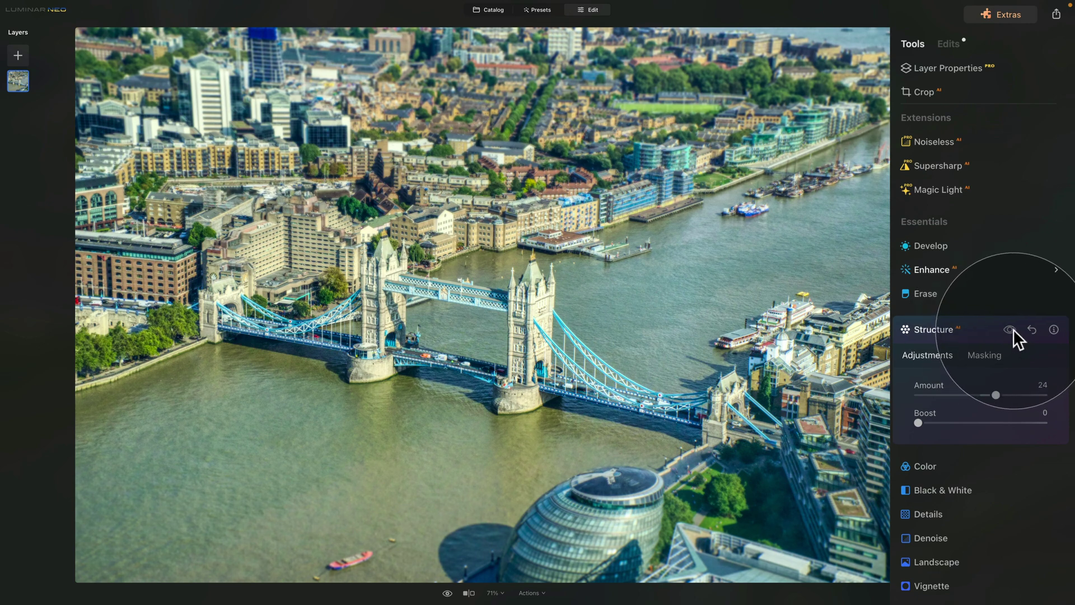
click(974, 325)
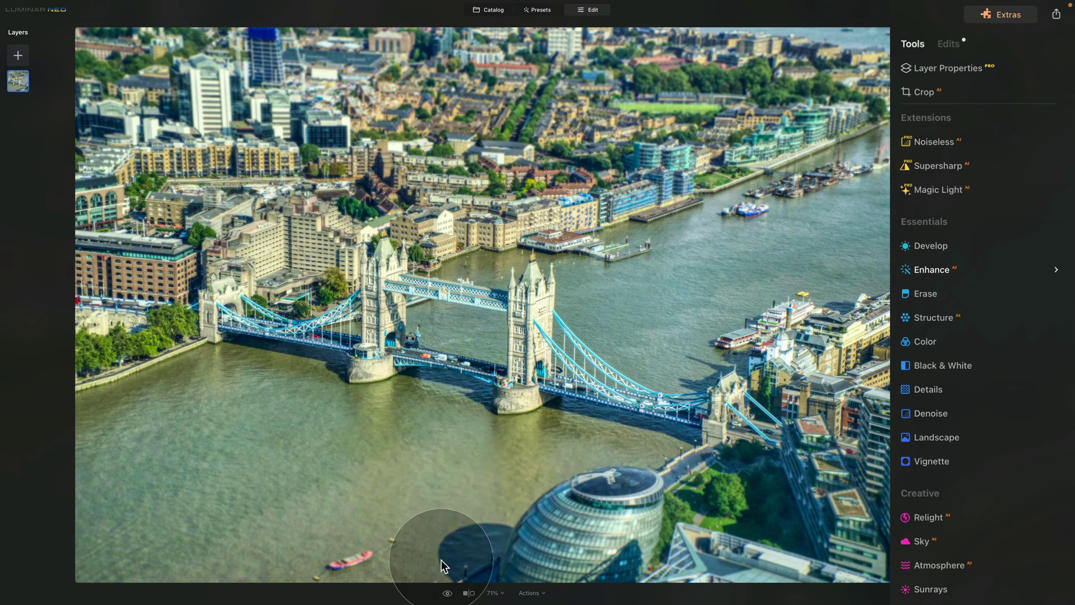
click(448, 594)
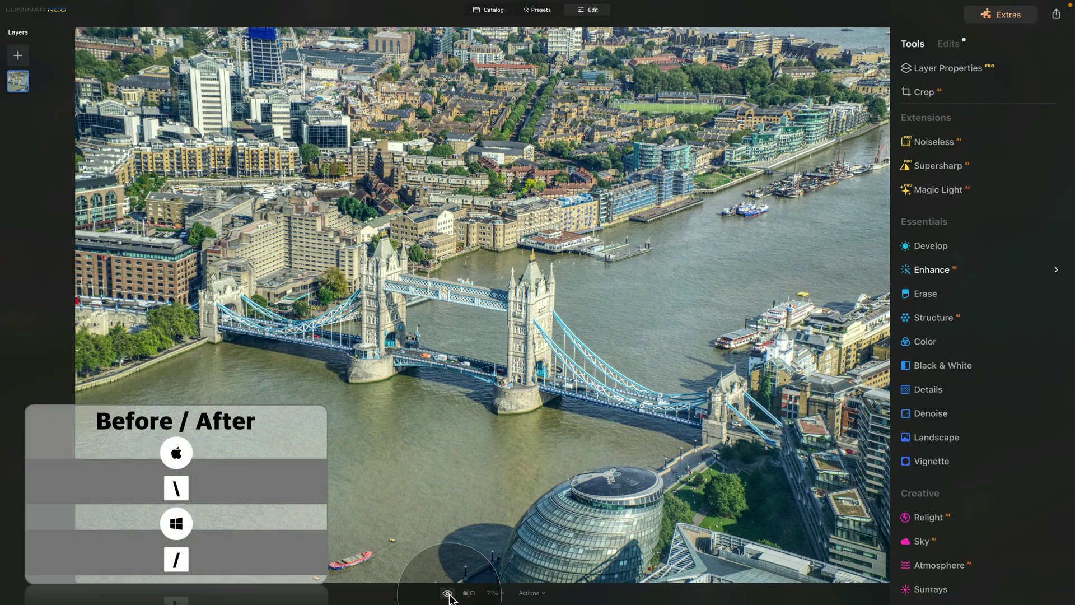
click(448, 594)
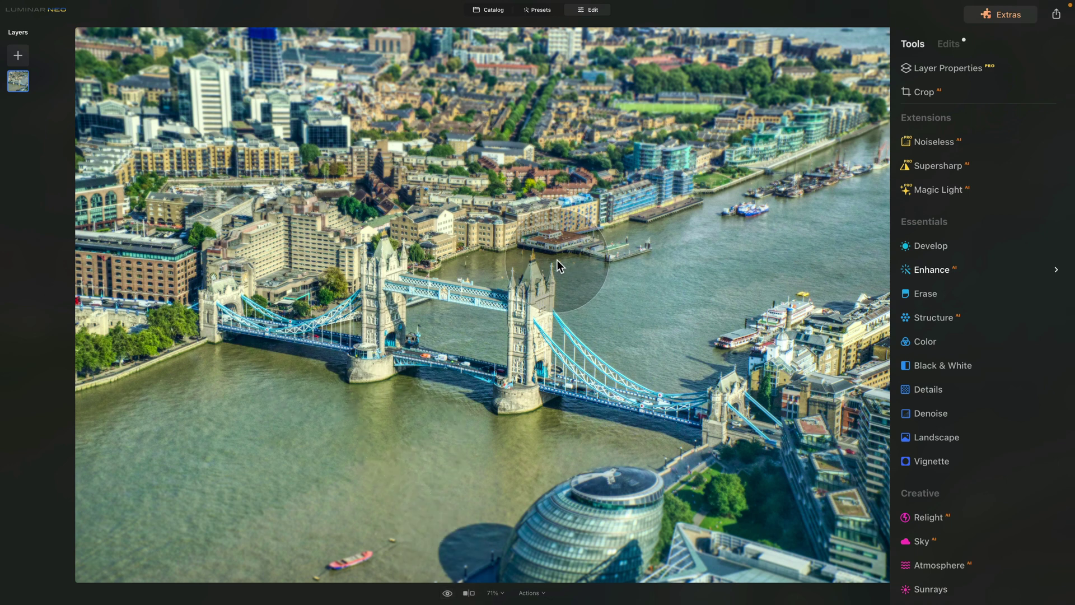
Pick the downtown skyline aerial from the Catalog and open it in Edit
click(492, 11)
click(203, 106)
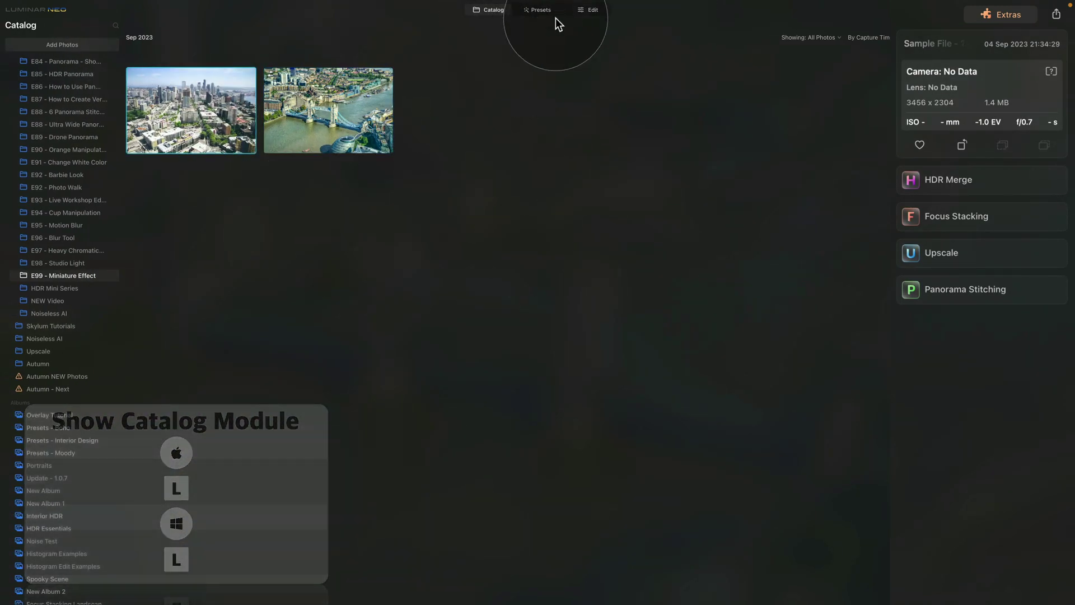
click(580, 11)
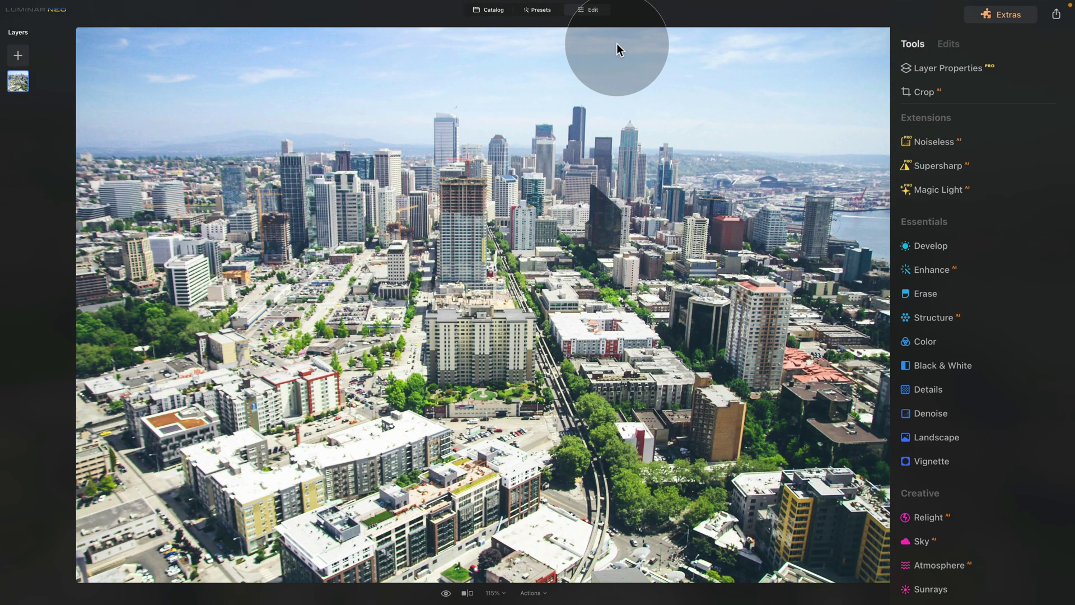
Add a Gaussian Blur to the Seattle photo at Amount 6
scroll(936, 437, down, 3)
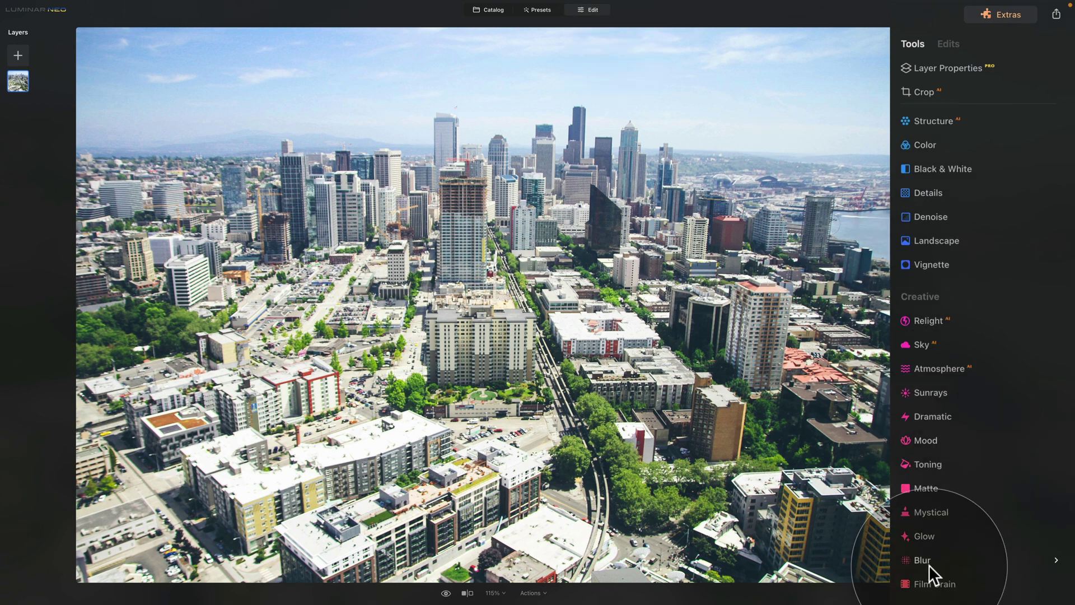
click(928, 561)
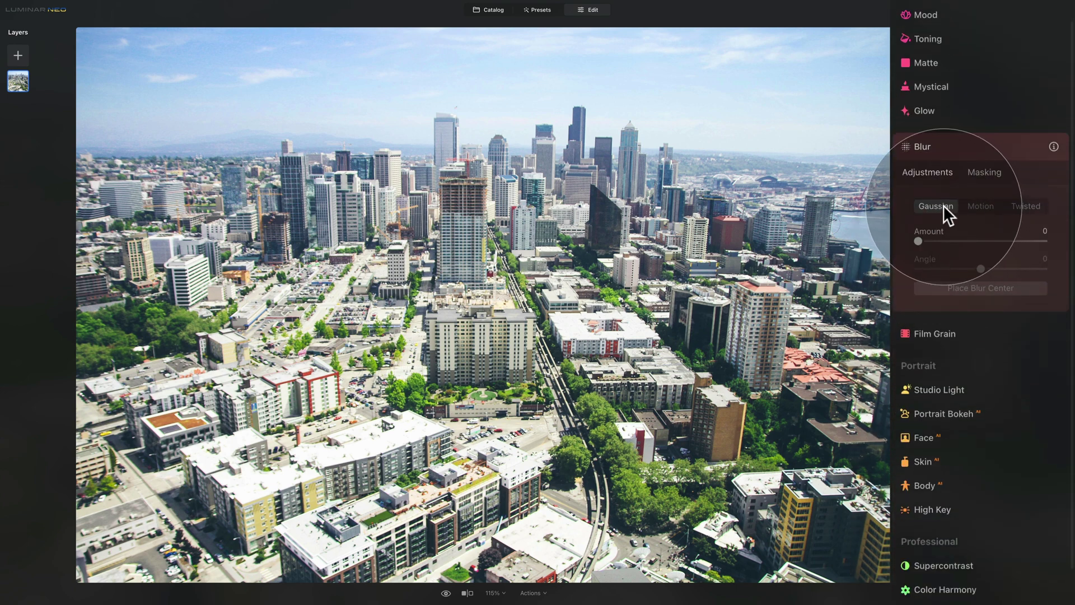
drag(916, 241, 926, 240)
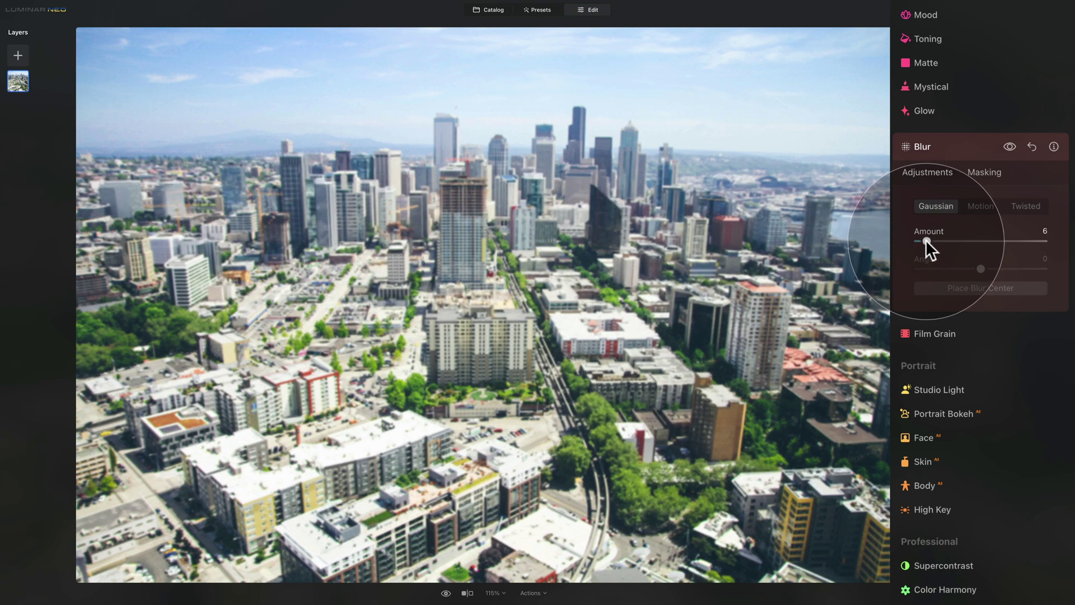
Mask the blur with a linear gradient over the sky, slightly lowered, rotated and tightened
click(985, 173)
click(964, 218)
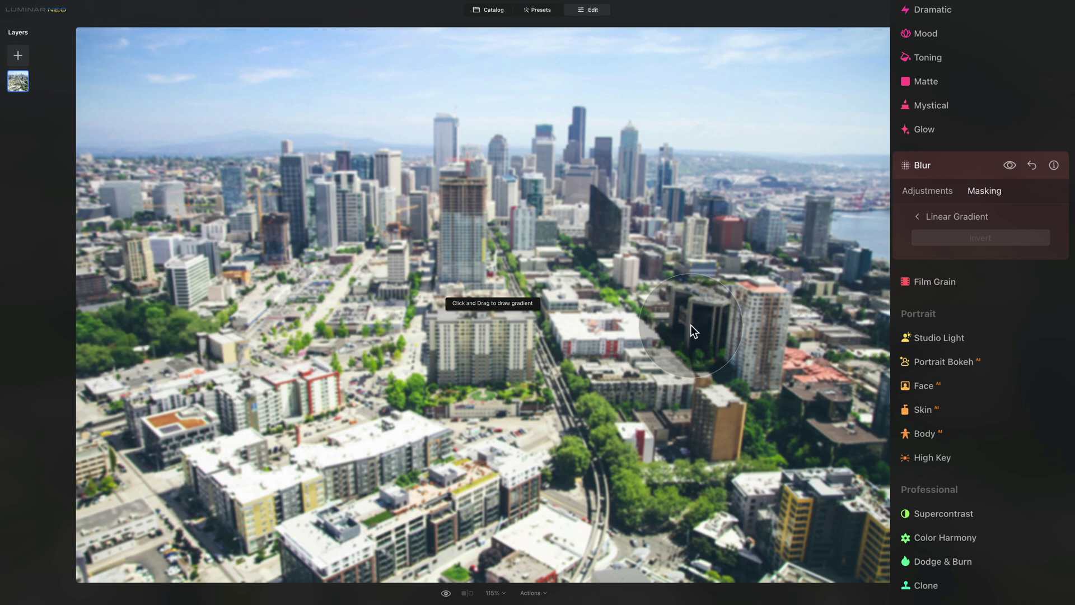
drag(464, 120, 469, 314)
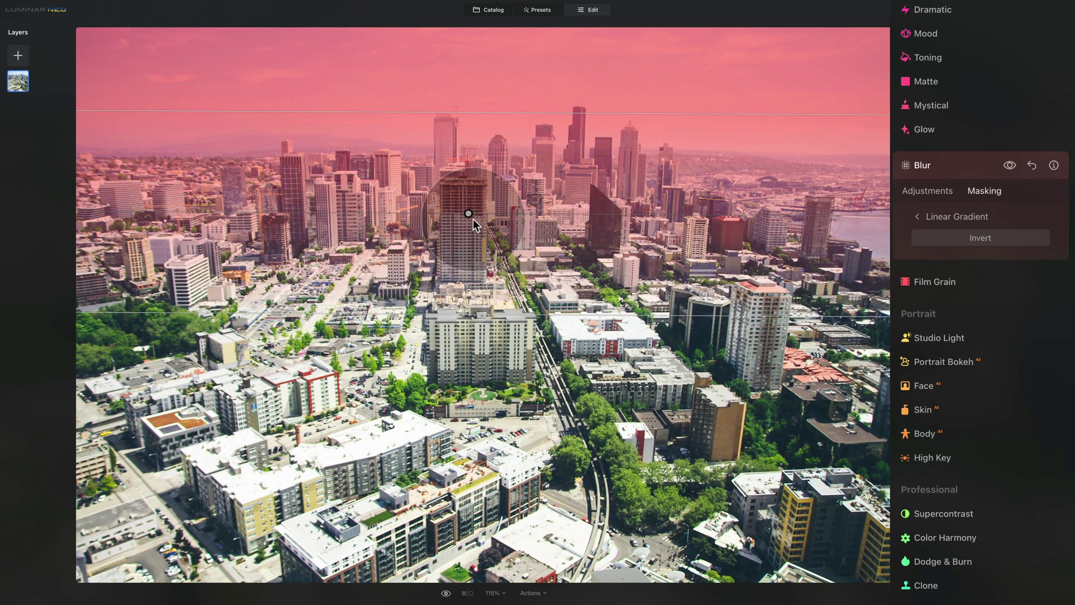
drag(468, 213, 471, 232)
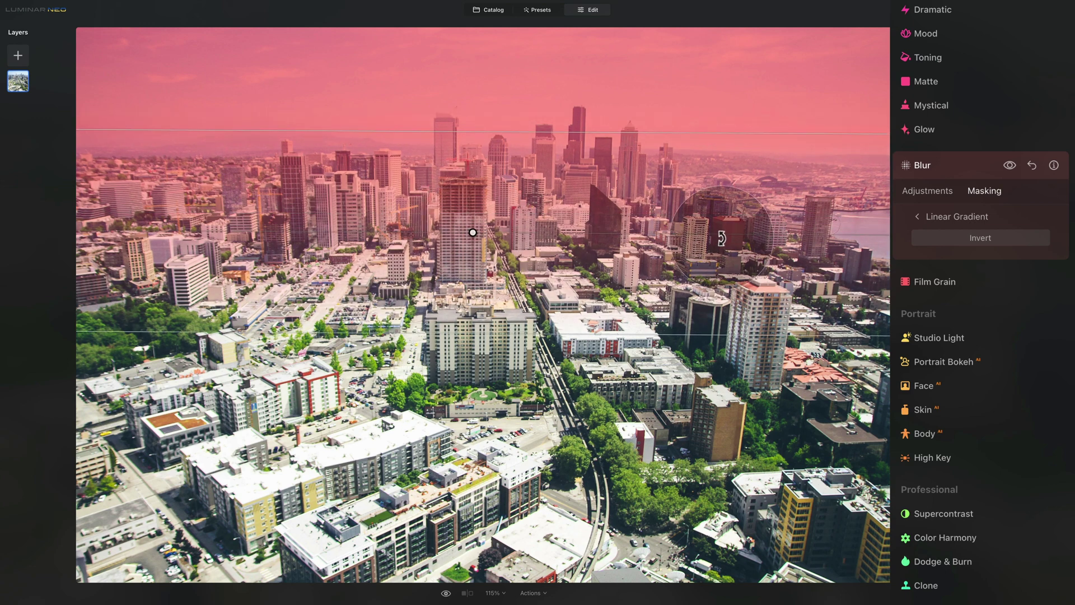
drag(723, 237, 723, 235)
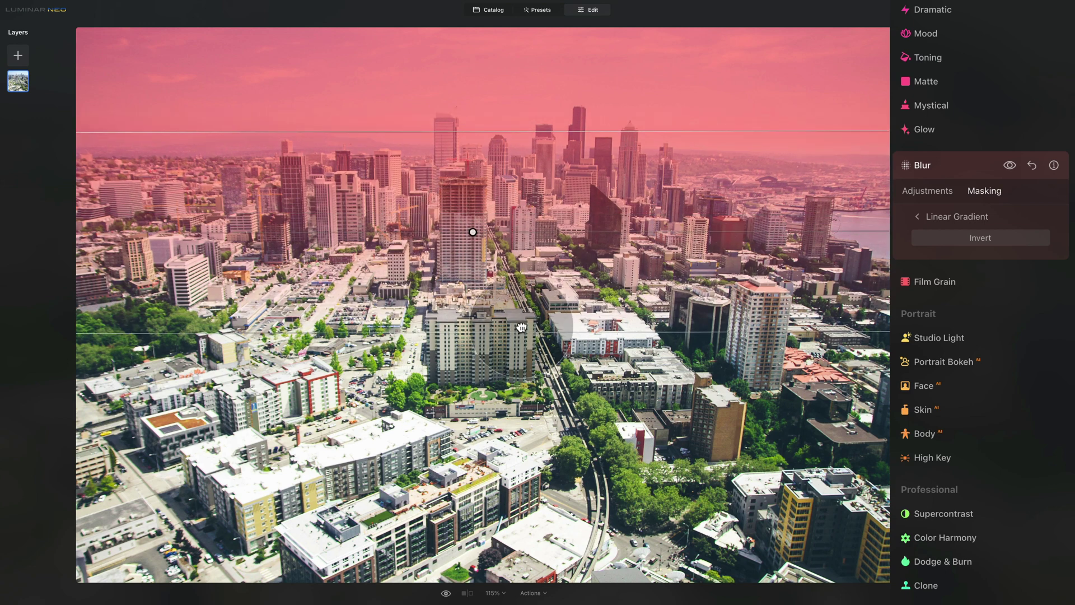
drag(518, 334, 518, 325)
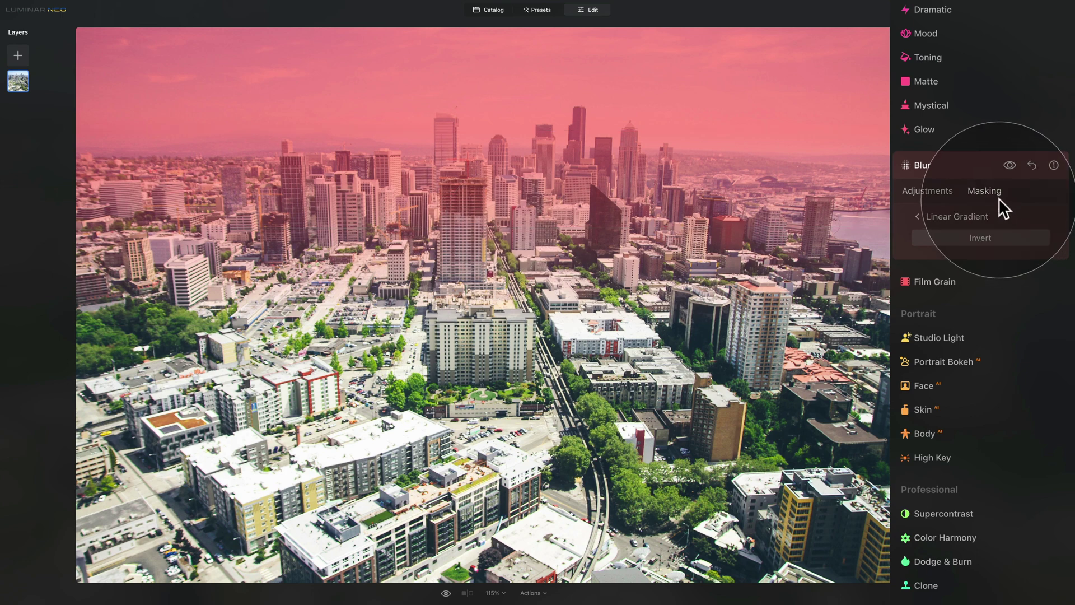
click(948, 191)
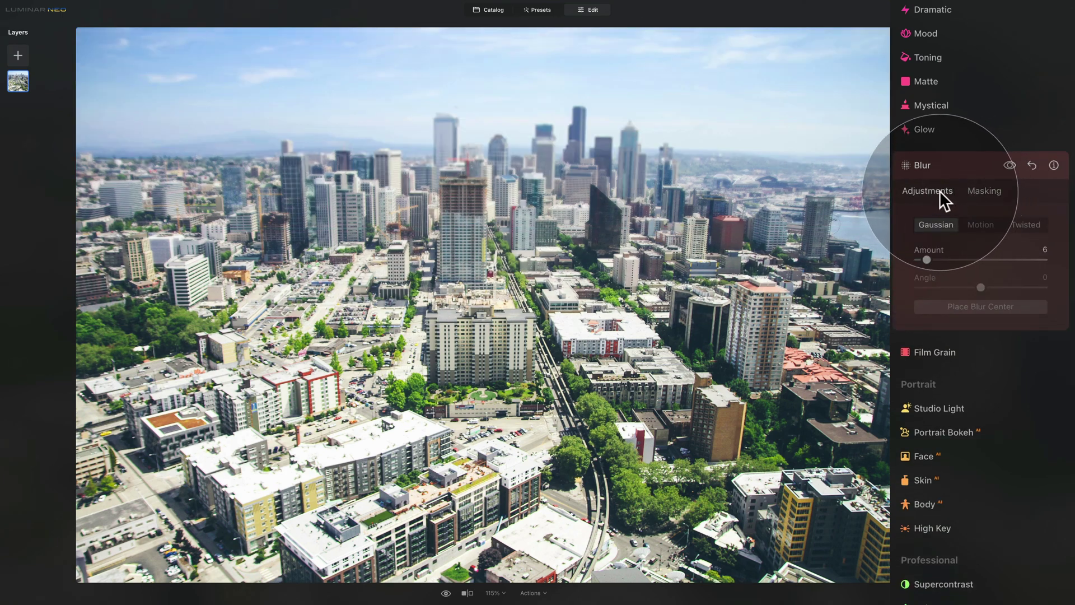
Add a second Blur adjustment at Amount 6
click(954, 164)
click(926, 256)
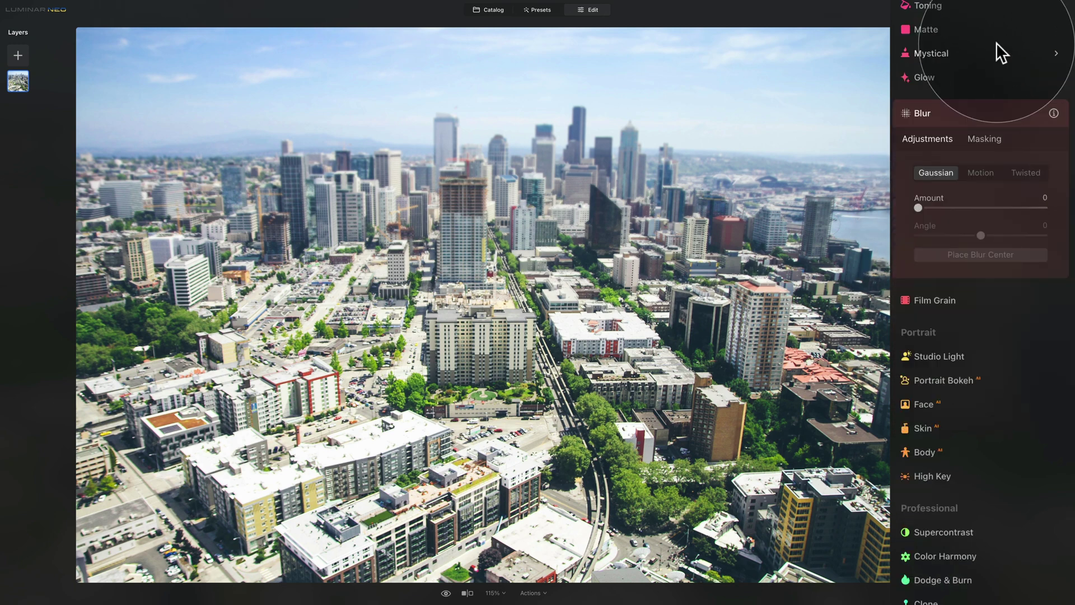
drag(919, 208, 928, 209)
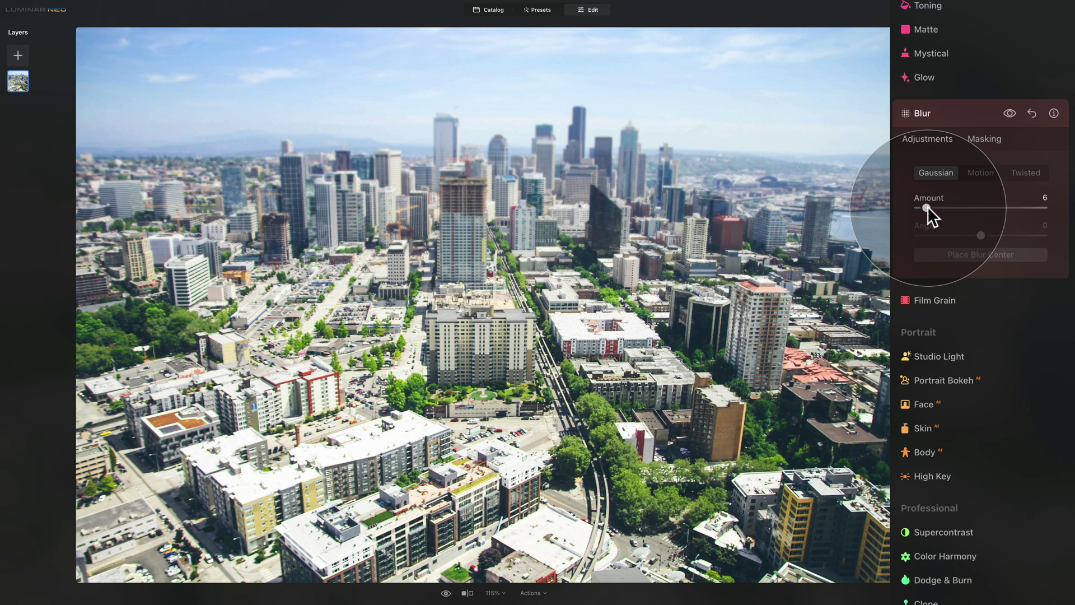
Mask the second blur with a tight linear gradient over the bottom, then raise it to 10
click(988, 137)
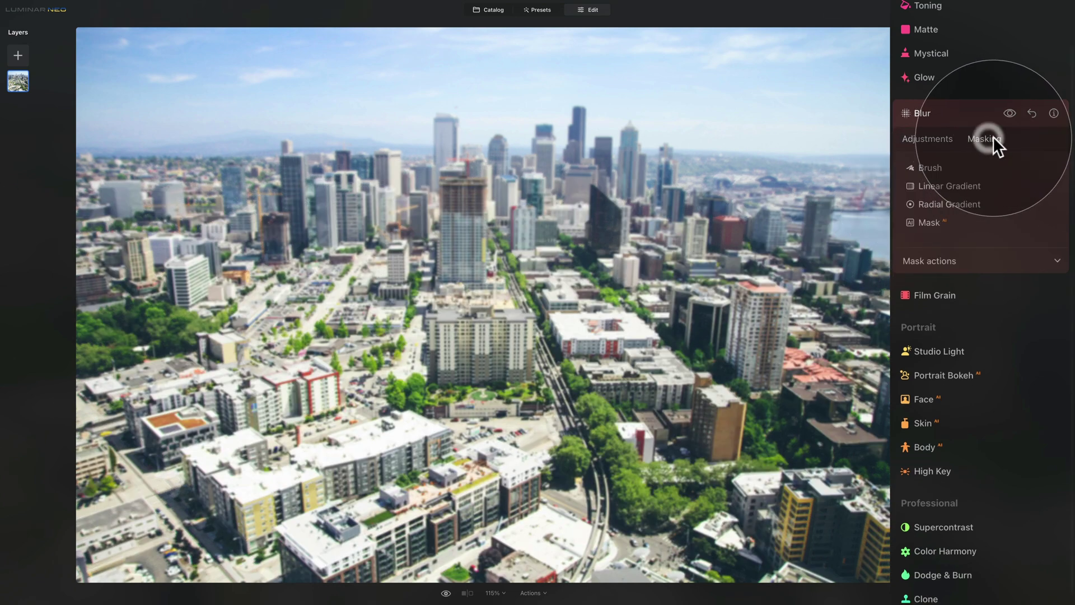
click(930, 185)
mouse_move(520, 560)
mouse_down()
mouse_move(520, 294)
mouse_move(527, 300)
mouse_up()
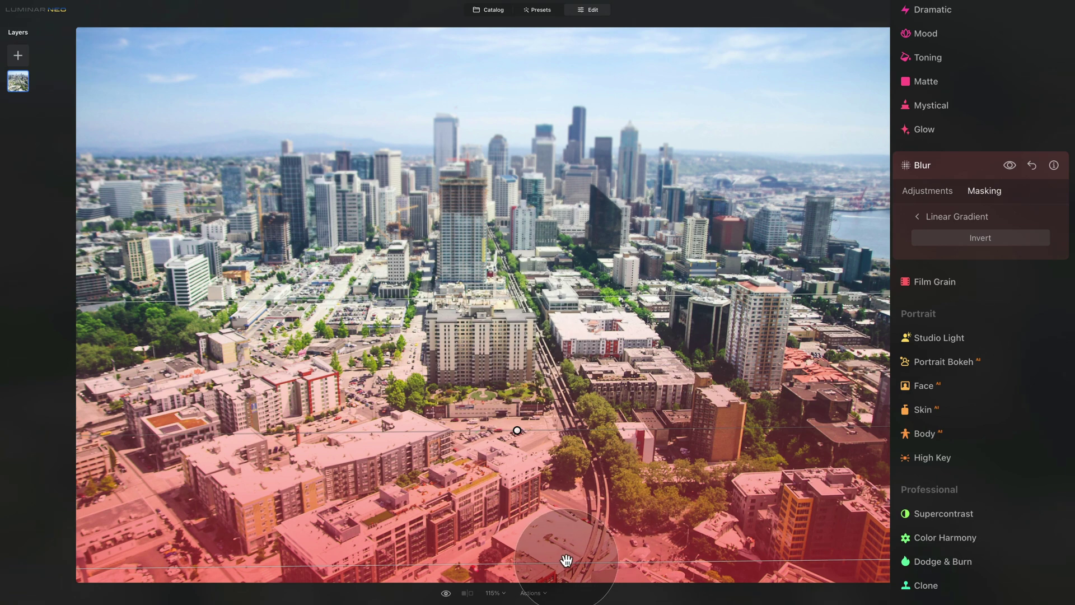
drag(566, 562, 566, 556)
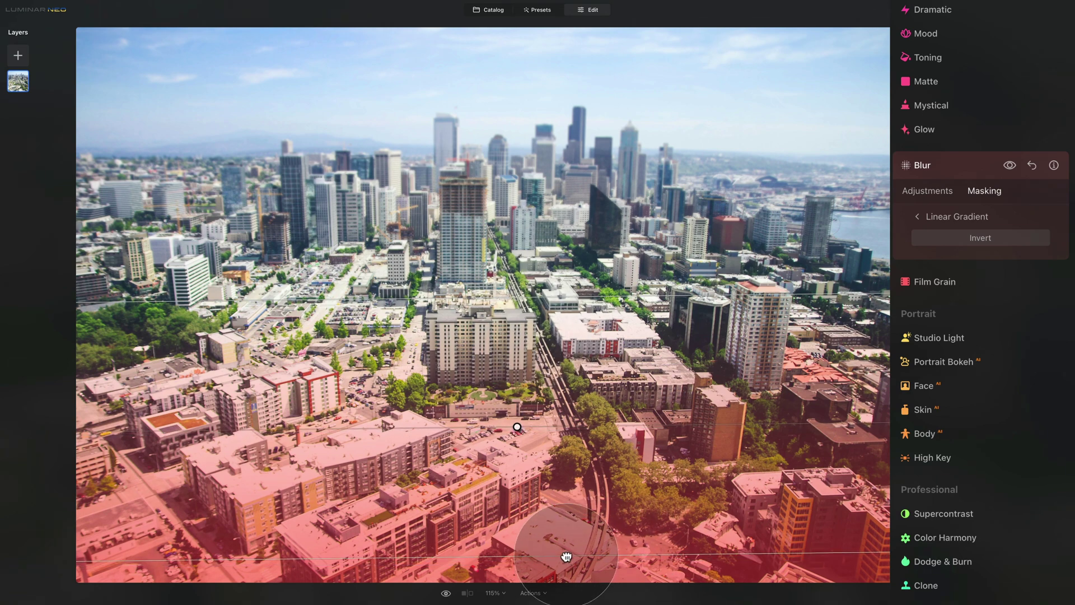
click(924, 189)
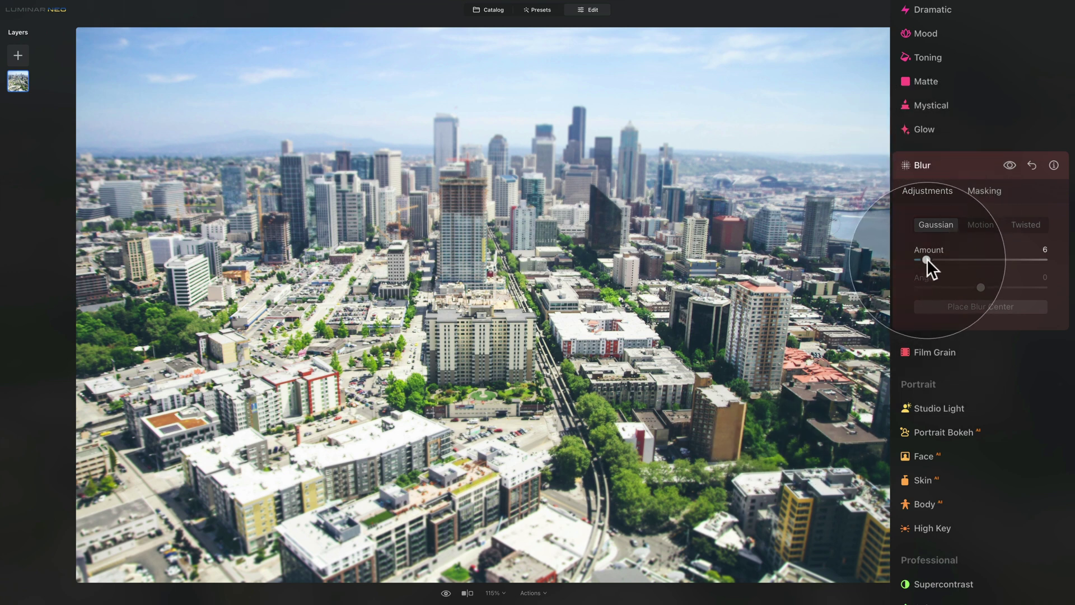
drag(926, 257, 932, 258)
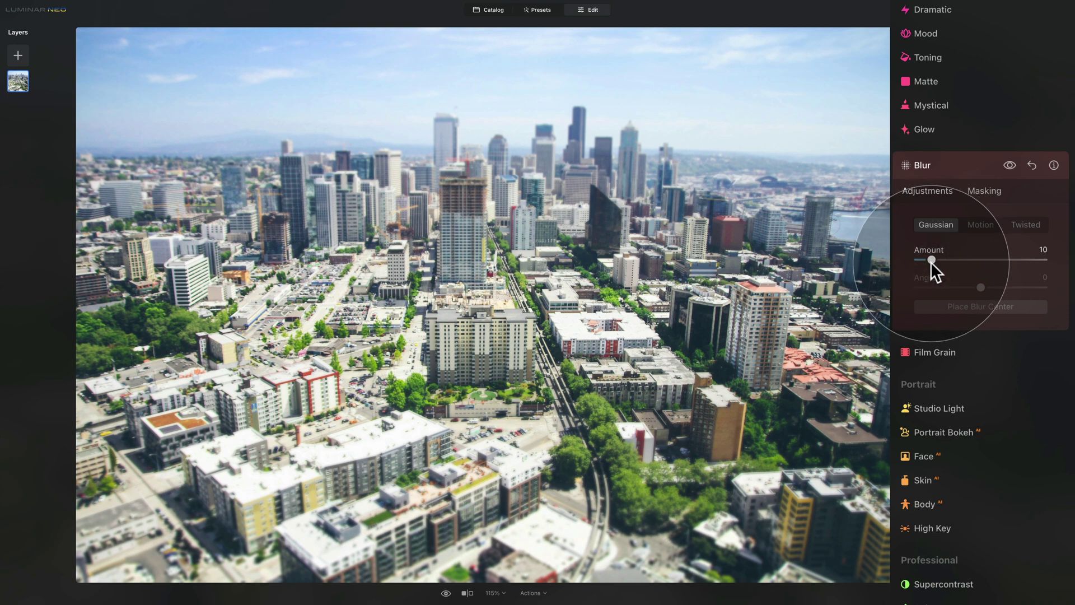
Raise the top blur's Amount to 9 from the Edits list
click(958, 163)
scroll(960, 301, up, 10)
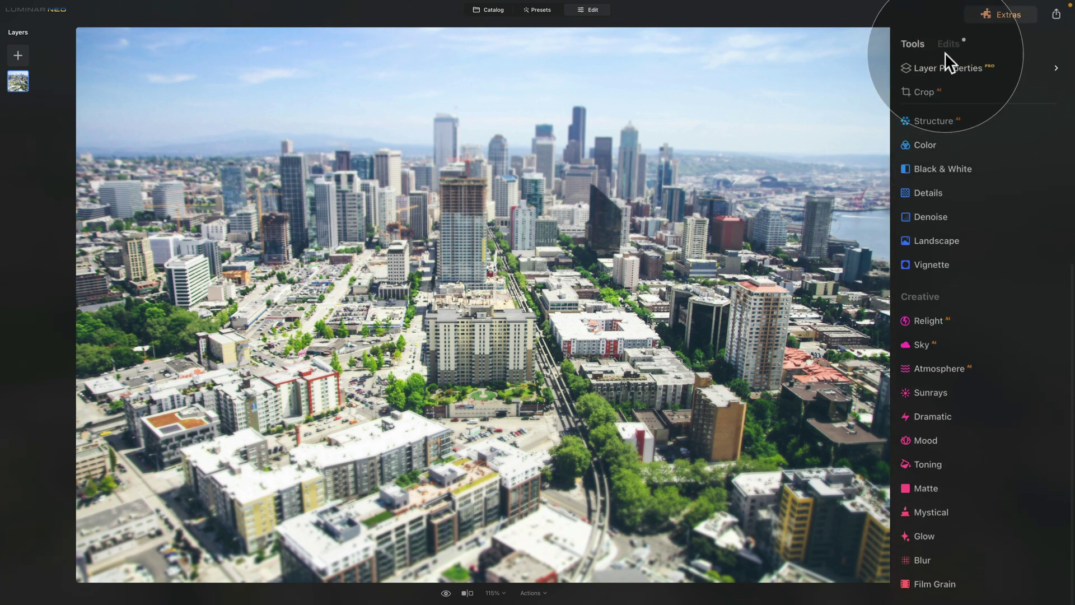
click(950, 49)
click(968, 253)
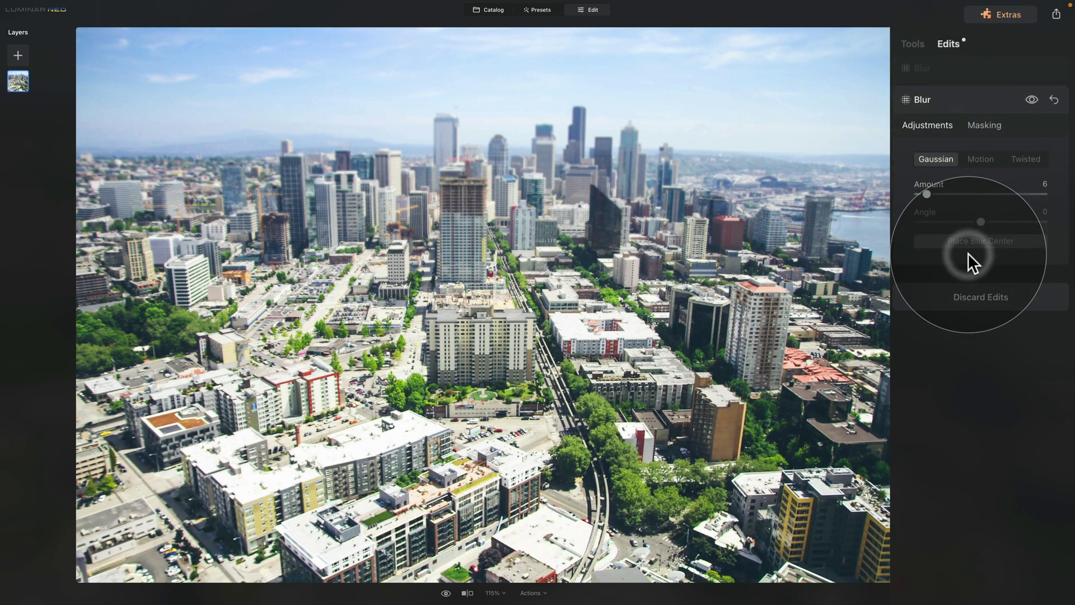
drag(927, 193, 932, 193)
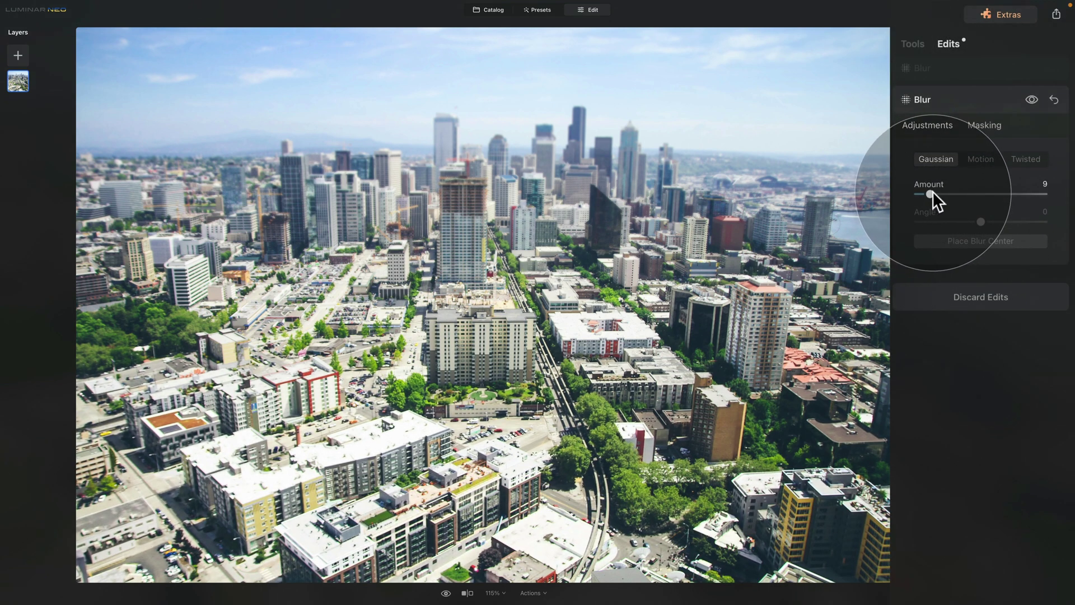
click(912, 45)
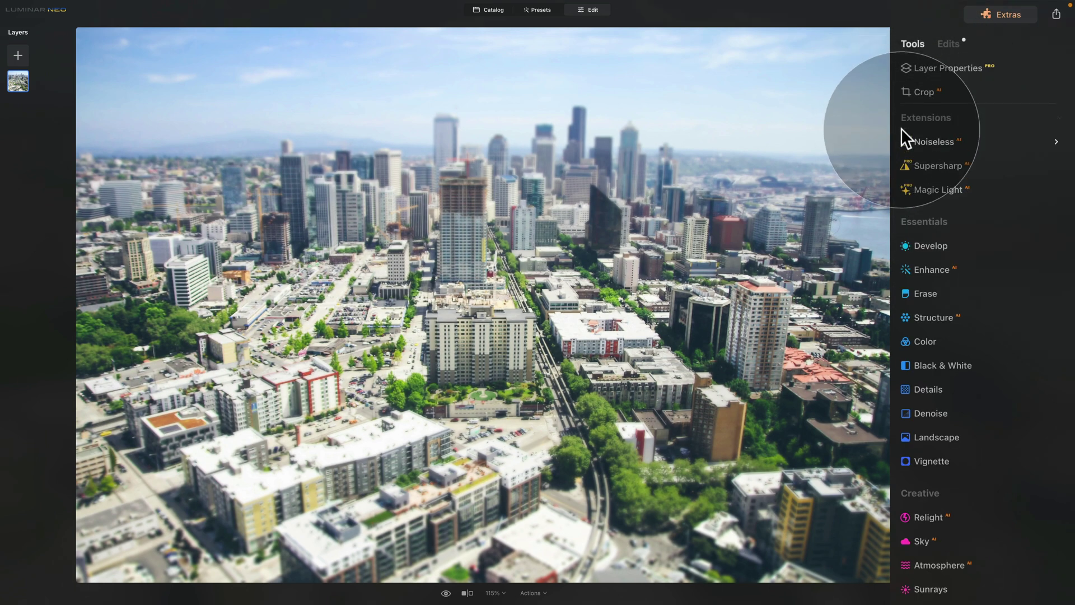
Boost the photo's Vibrance in the Color tool
click(927, 341)
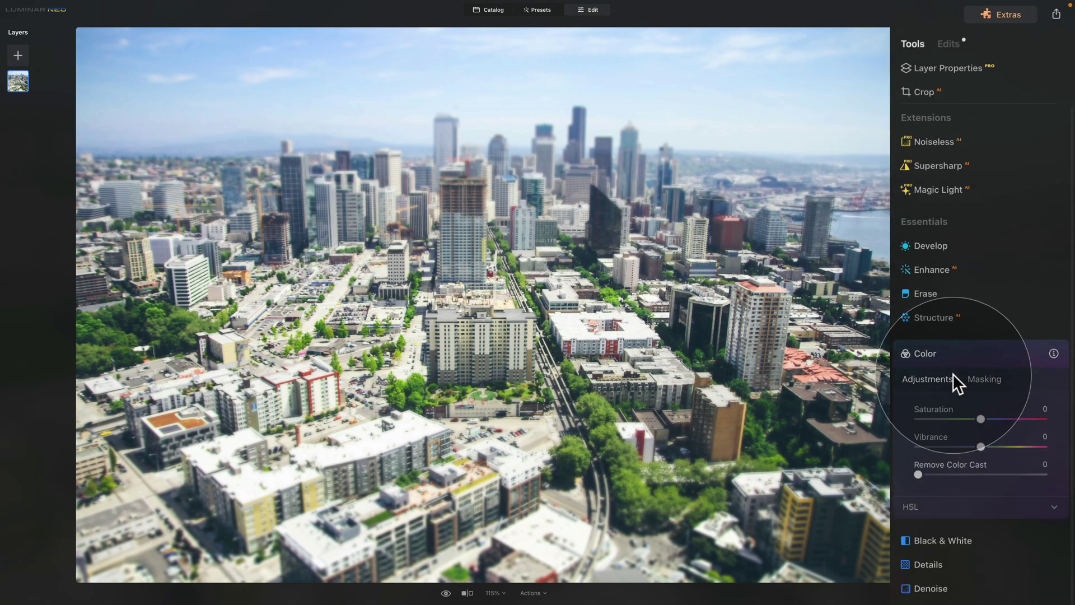
drag(980, 446, 1002, 444)
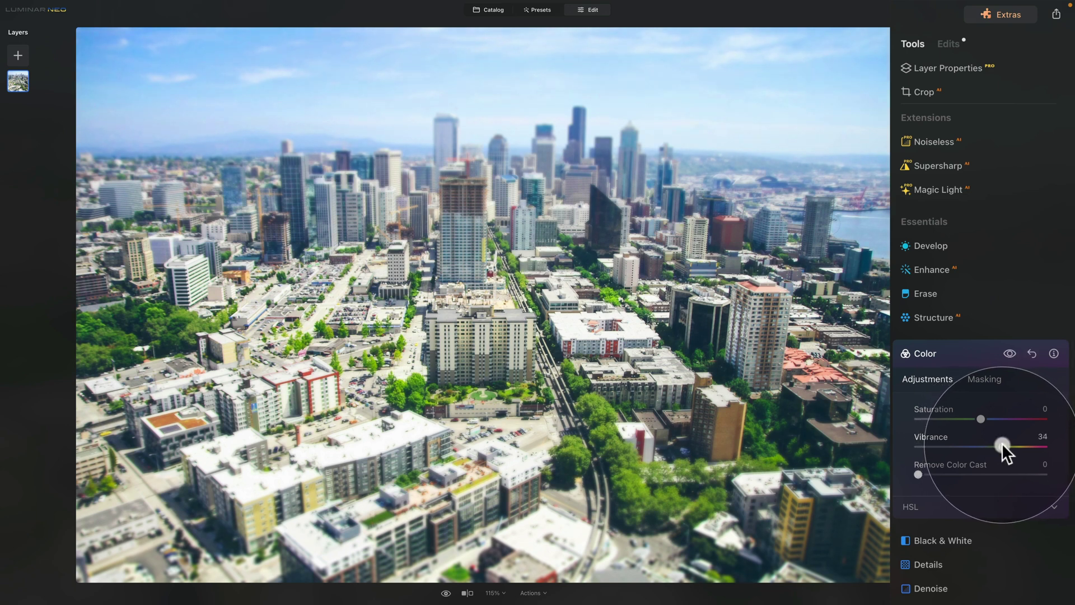
click(943, 346)
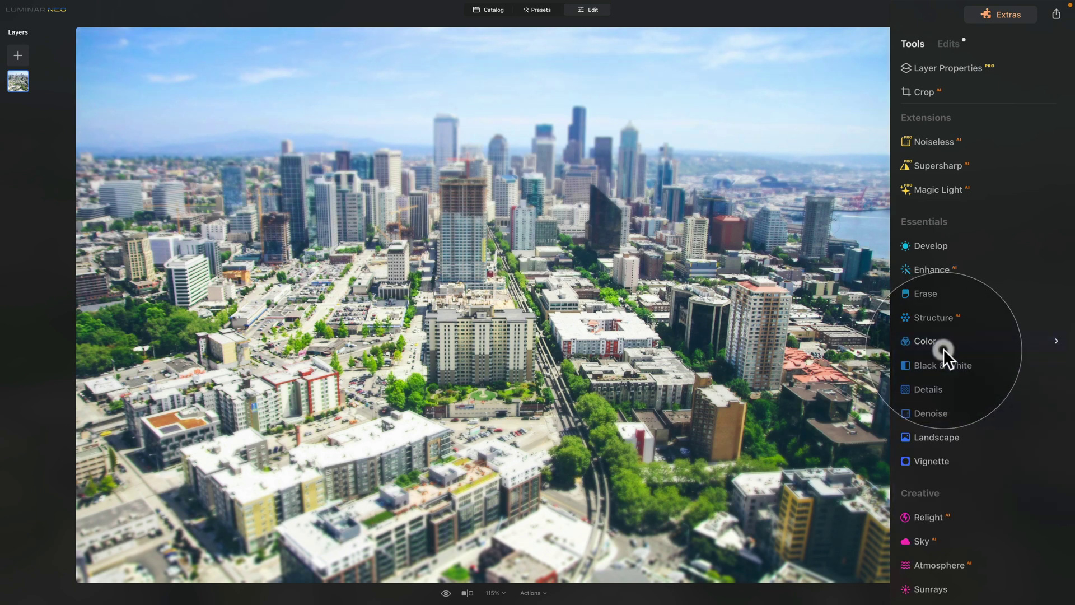
Set Enhance AI Accent to 23
click(944, 271)
mouse_move(919, 347)
mouse_down()
mouse_move(950, 350)
mouse_move(932, 358)
mouse_up()
click(960, 283)
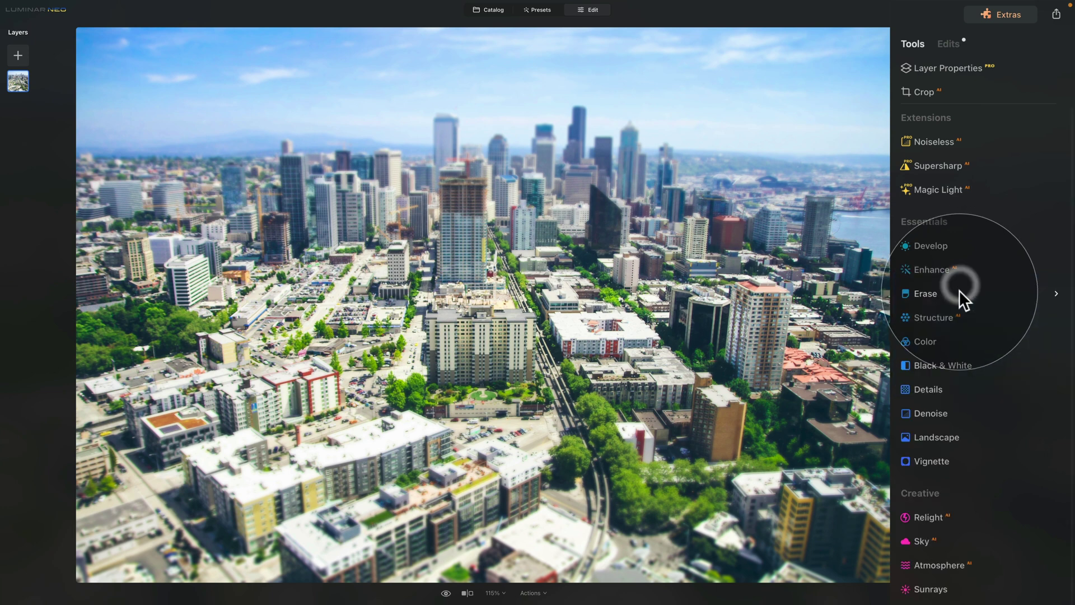
Set the Structure AI Amount to 19
click(962, 317)
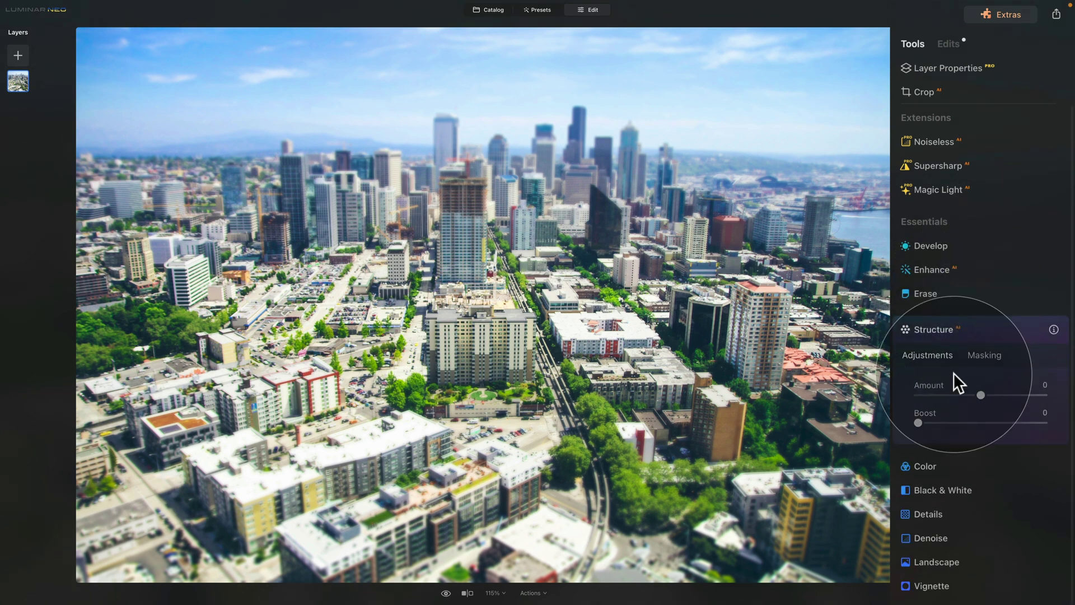
drag(980, 395, 992, 395)
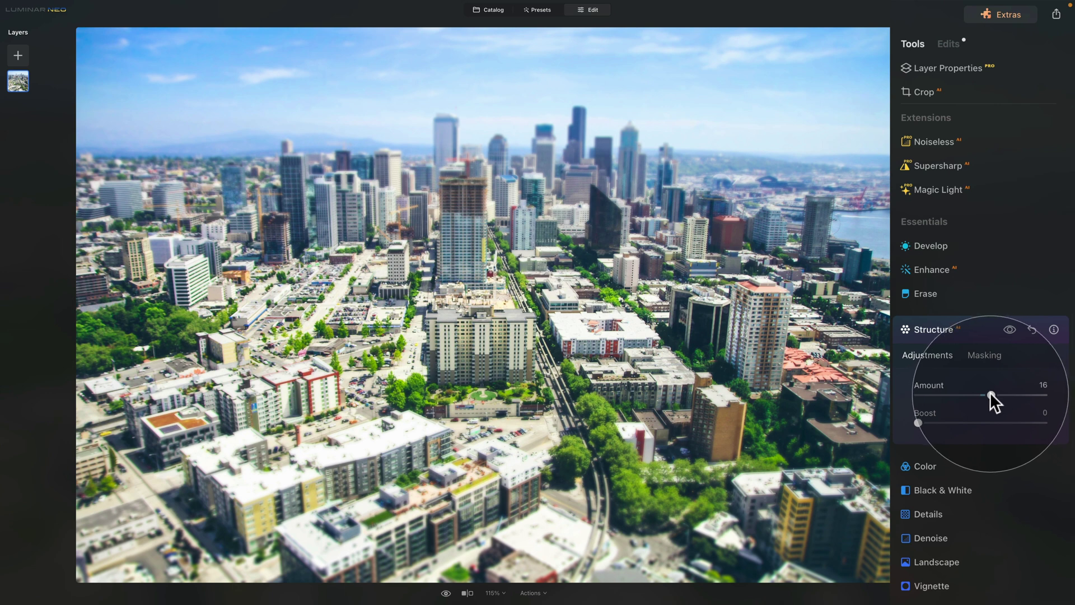
drag(990, 392, 993, 393)
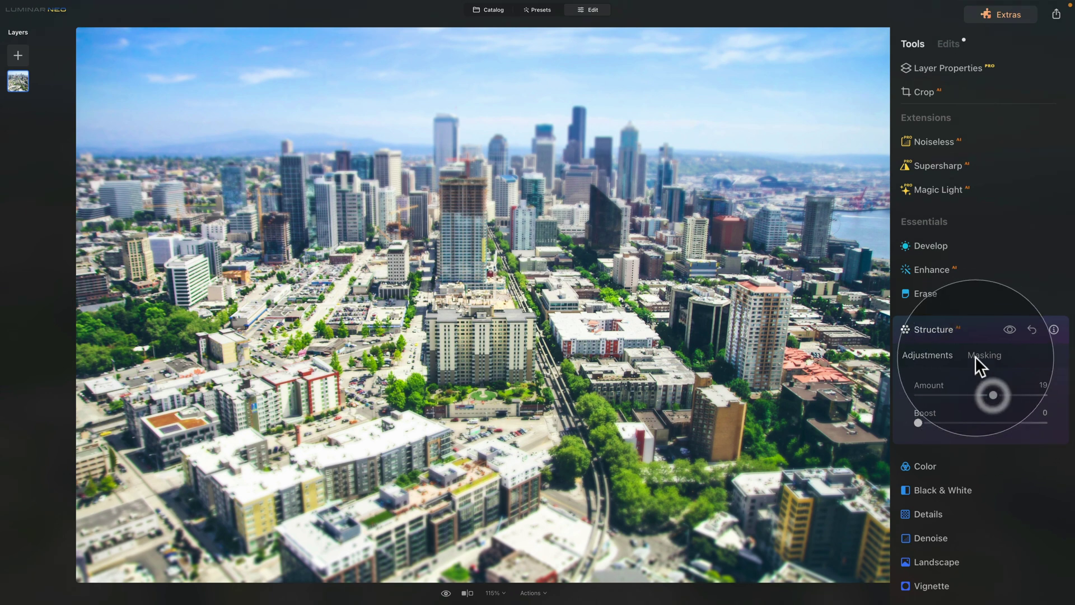
click(974, 327)
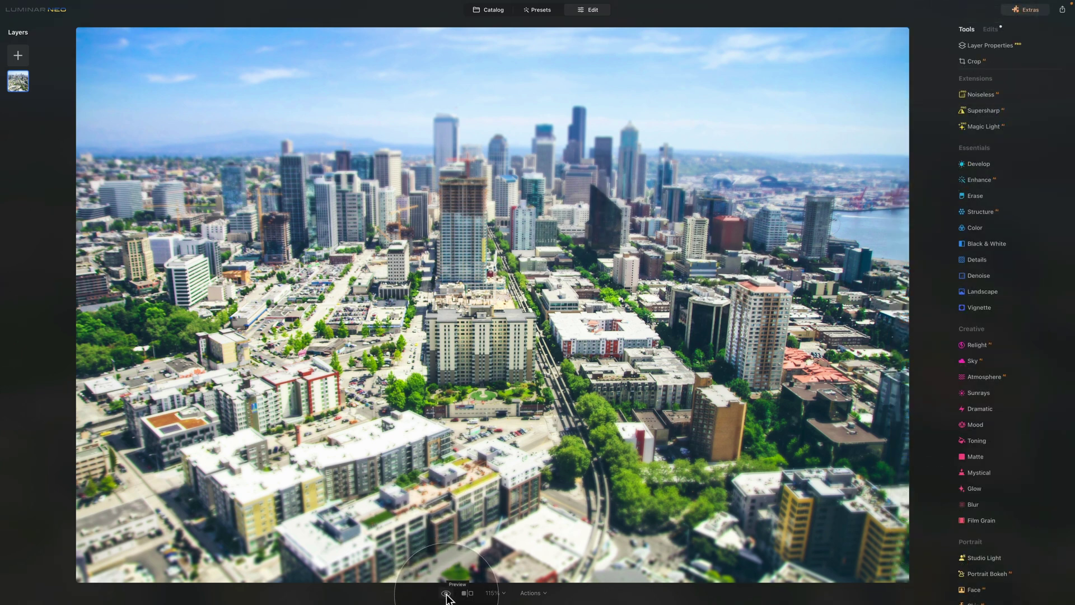
Briefly view the original, then show a before/after split with the divider left of centre
click(446, 594)
click(446, 594)
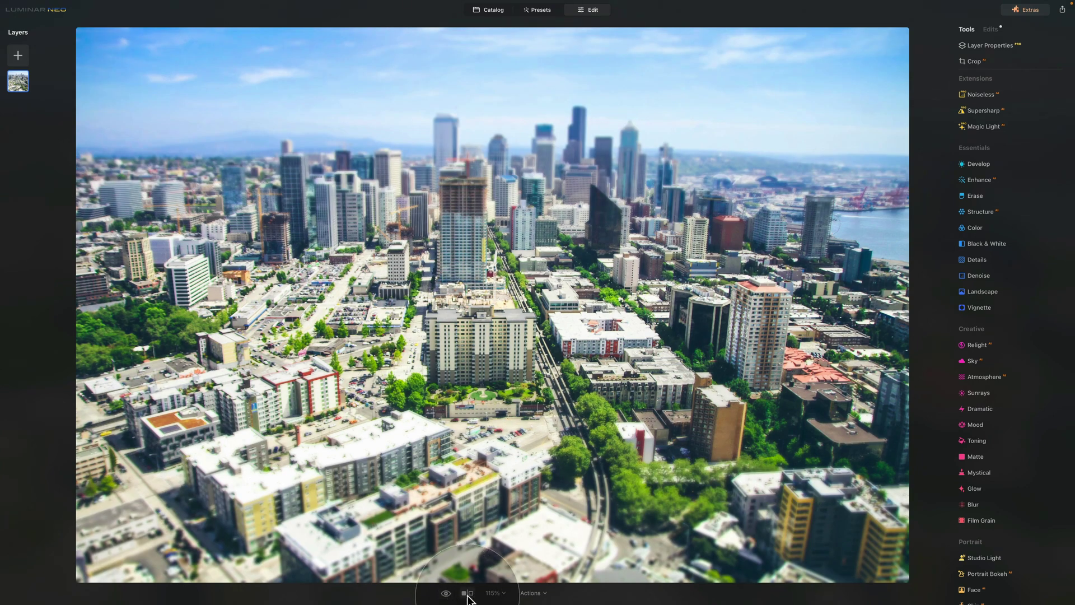
click(470, 594)
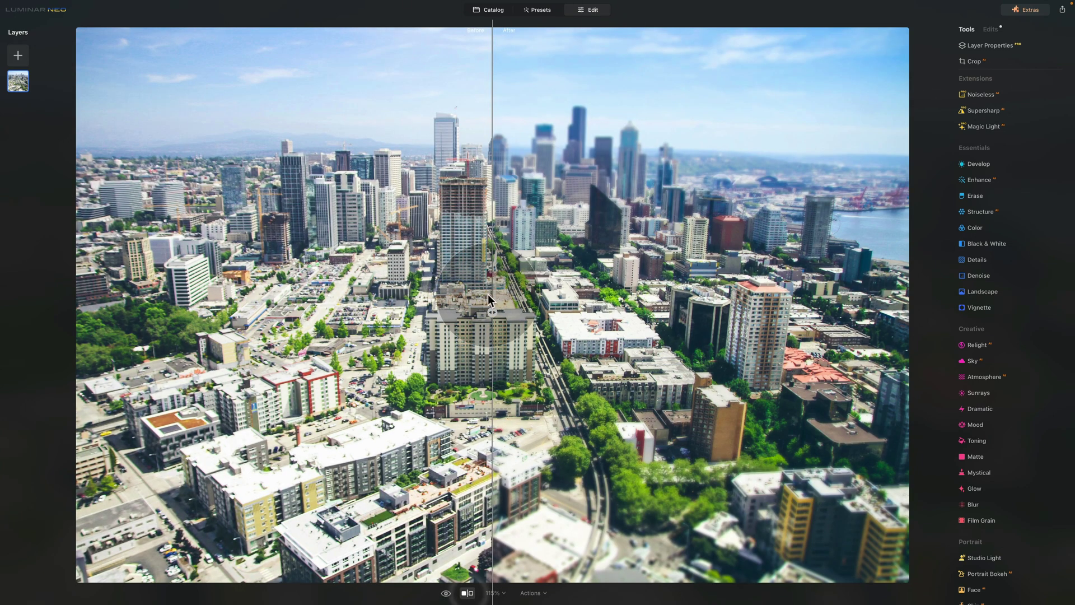
drag(492, 313, 462, 346)
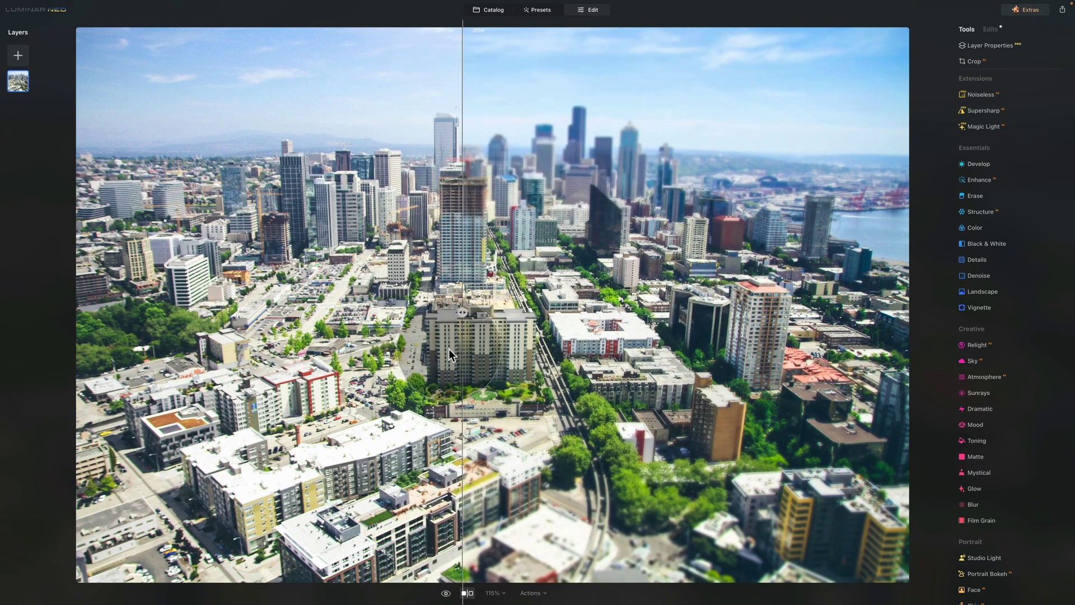